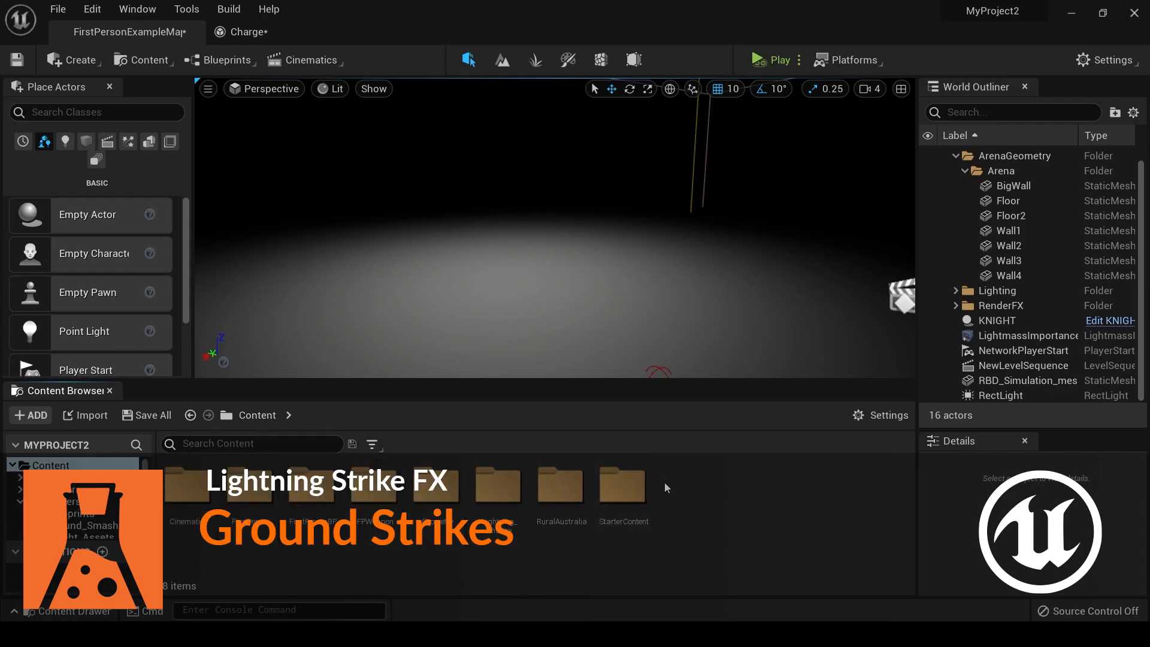
Step: Create a folder named Ground_Strike in the project's Content folder and open it
{"action": "left_click", "coordinate": [762, 44]}
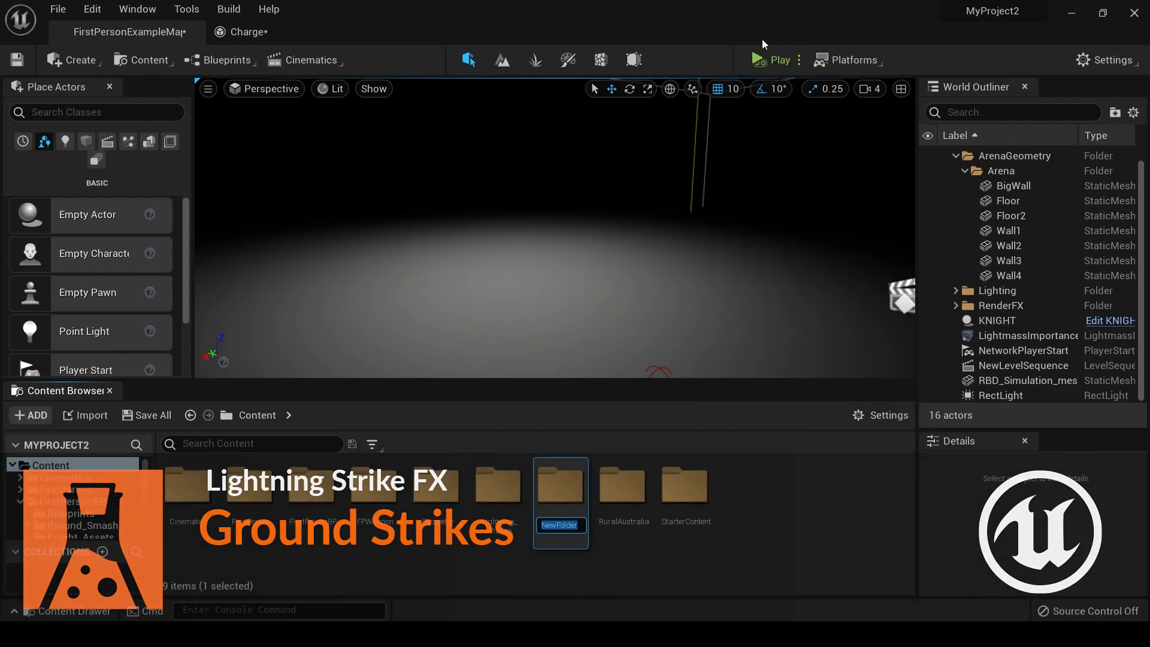
{"action": "type", "text": "Ground_St"}
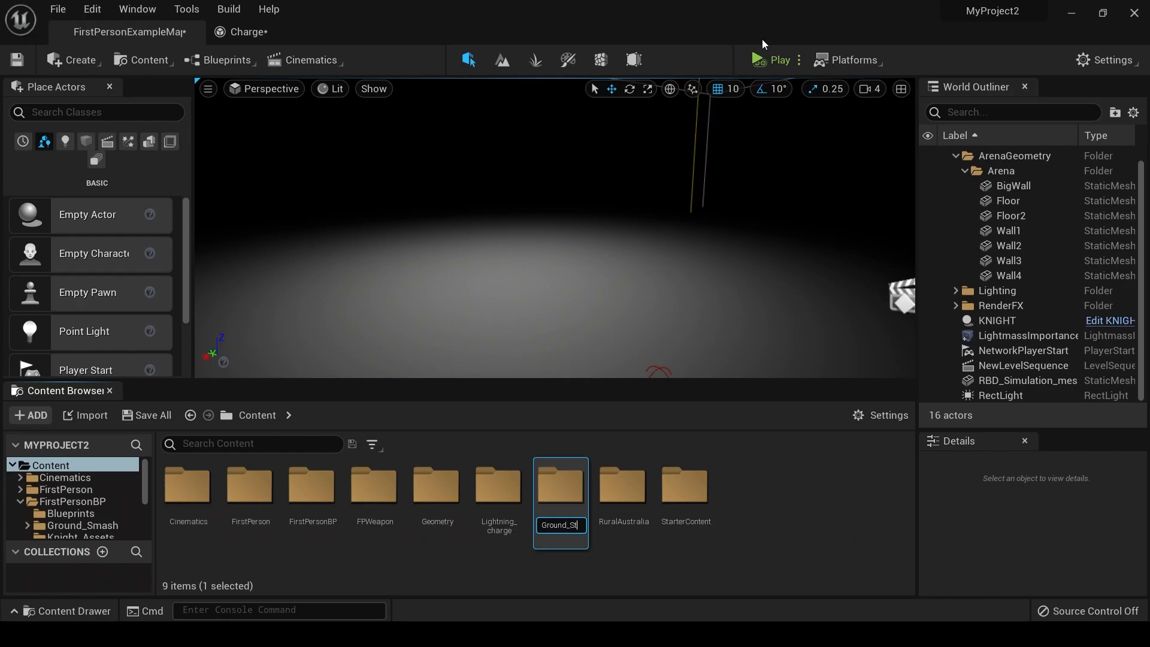
{"action": "type", "text": "rike"}
{"action": "key", "text": "Return"}
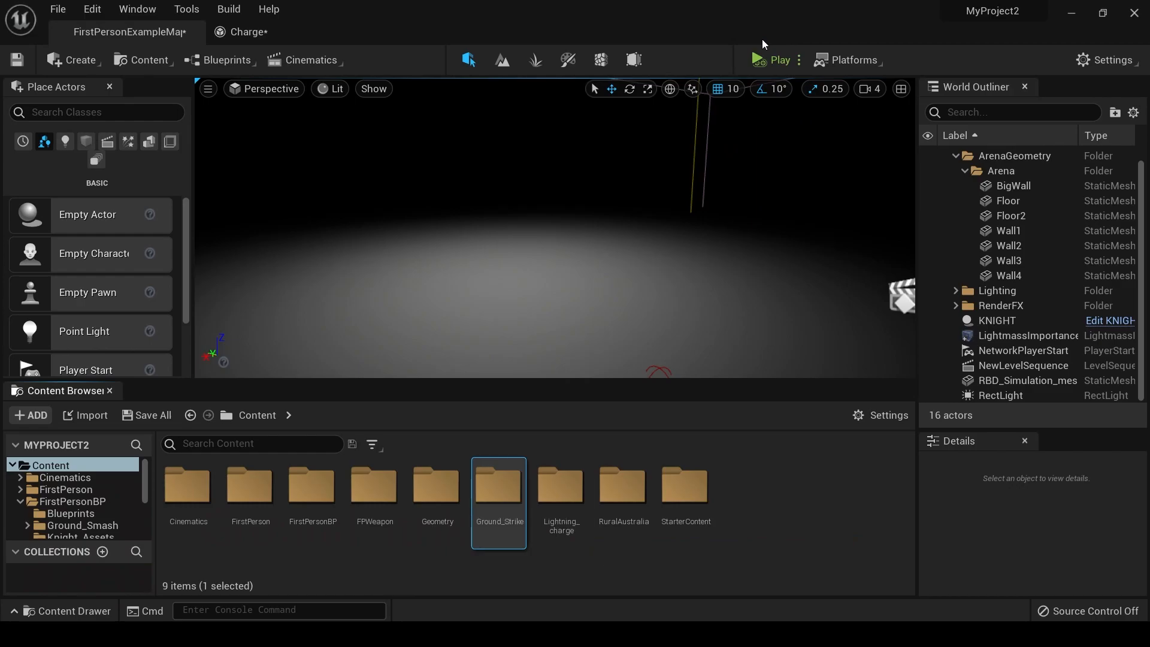
{"action": "double_click", "coordinate": [497, 485]}
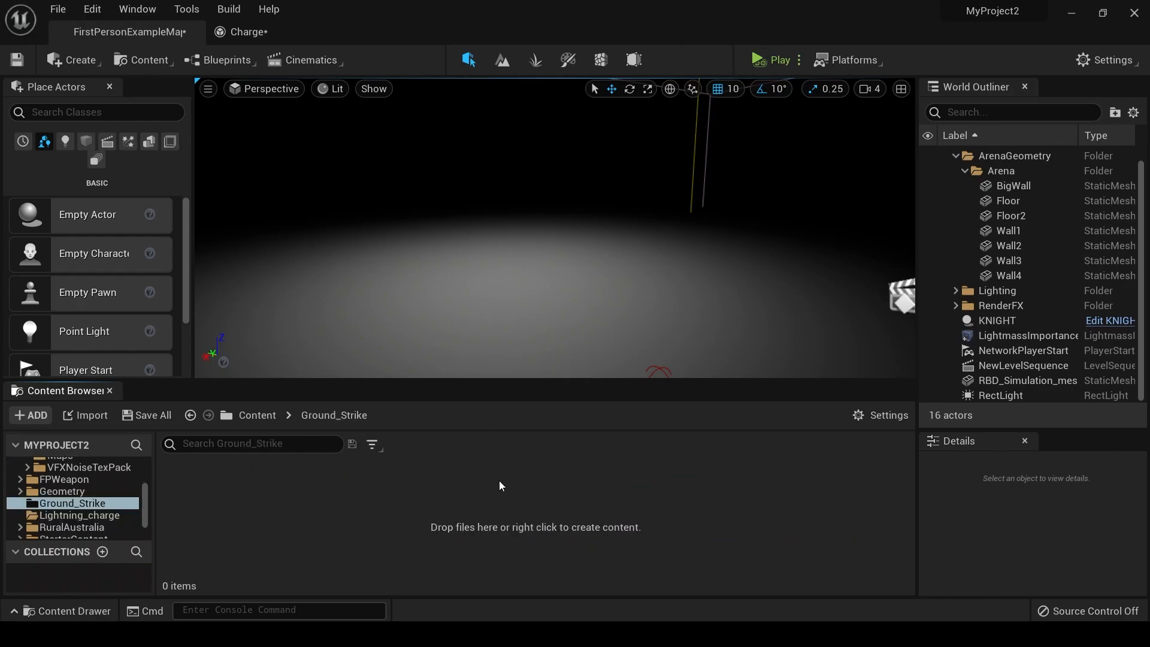
Step: Create an empty Niagara System named Strike in the Ground_Strike folder
{"action": "right_click", "coordinate": [461, 476]}
{"action": "mouse_move", "coordinate": [588, 254]}
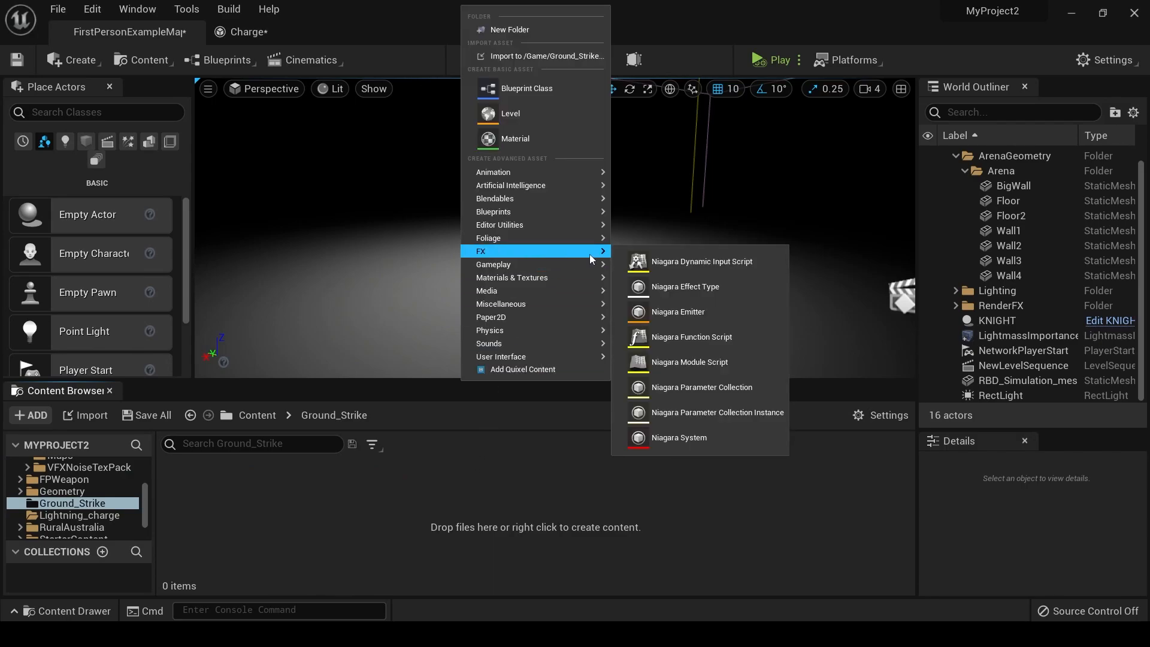
{"action": "left_click", "coordinate": [680, 437]}
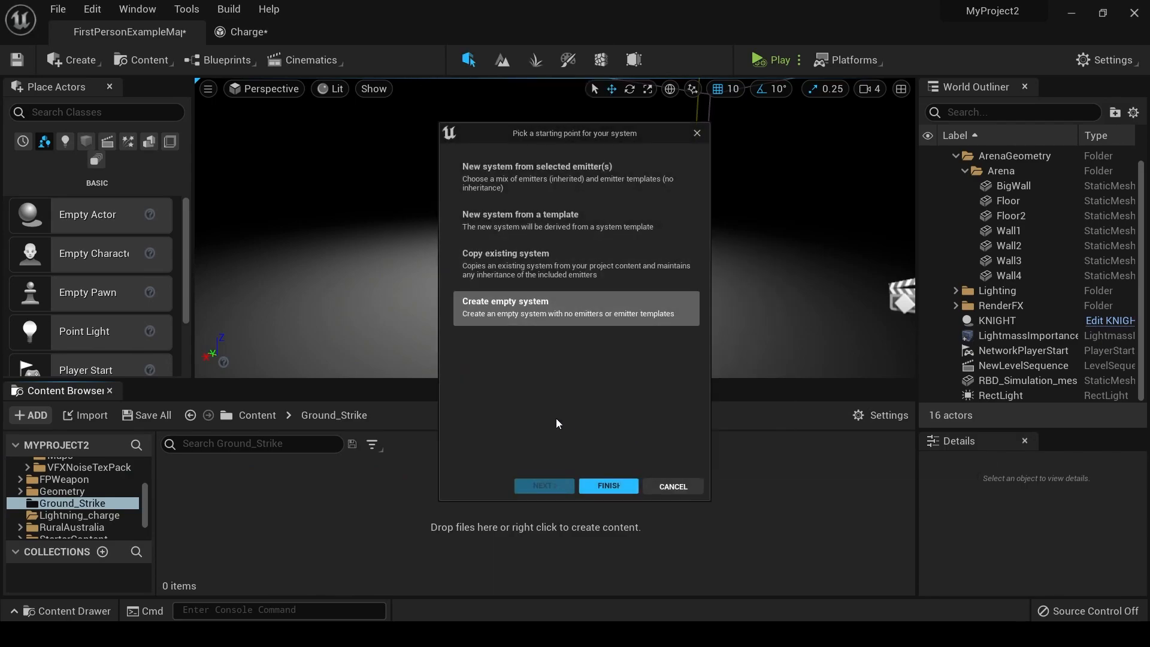
{"action": "left_click", "coordinate": [607, 486]}
{"action": "type", "text": "Strike"}
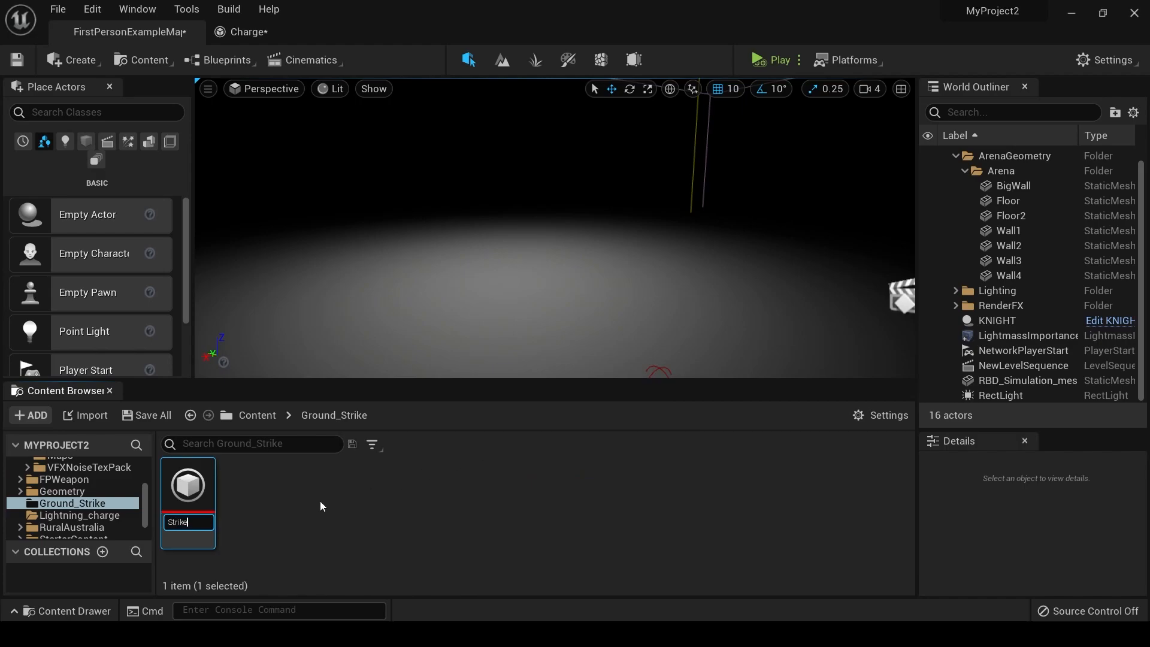
{"action": "key", "text": "Return"}
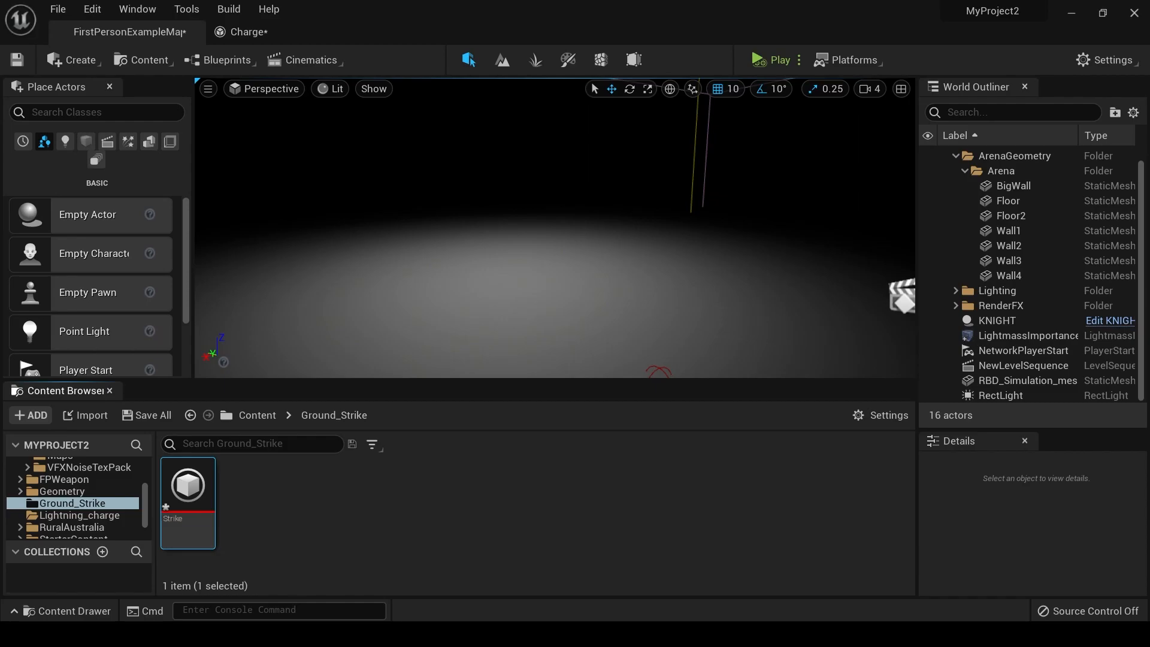
Step: Open the Strike system and add an OmnidirectionalBurst emitter to it
{"action": "double_click", "coordinate": [198, 482]}
{"action": "right_click_drag", "start_coordinate": [450, 299], "coordinate": [560, 230]}
{"action": "mouse_move", "coordinate": [618, 251]}
{"action": "scroll", "coordinate": [747, 373], "scroll_direction": "down", "scroll_amount": 1}
{"action": "left_click", "coordinate": [738, 423]}
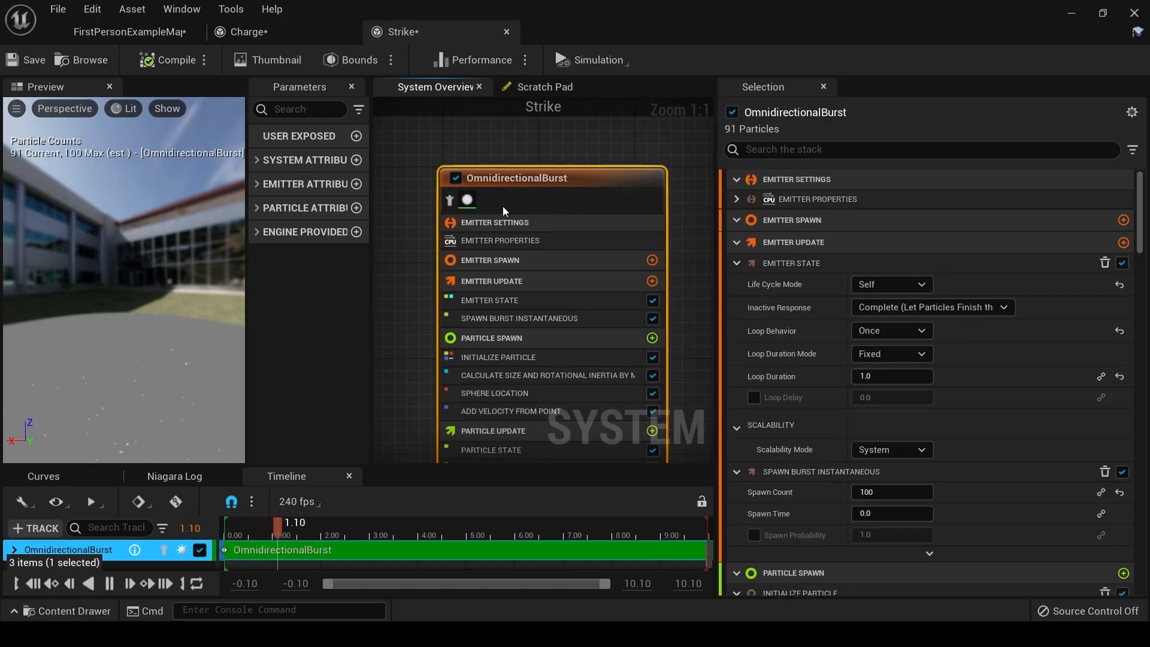
Step: Rename the OmnidirectionalBurst emitter to Sparks
{"action": "right_click", "coordinate": [518, 182]}
{"action": "left_click", "coordinate": [568, 234]}
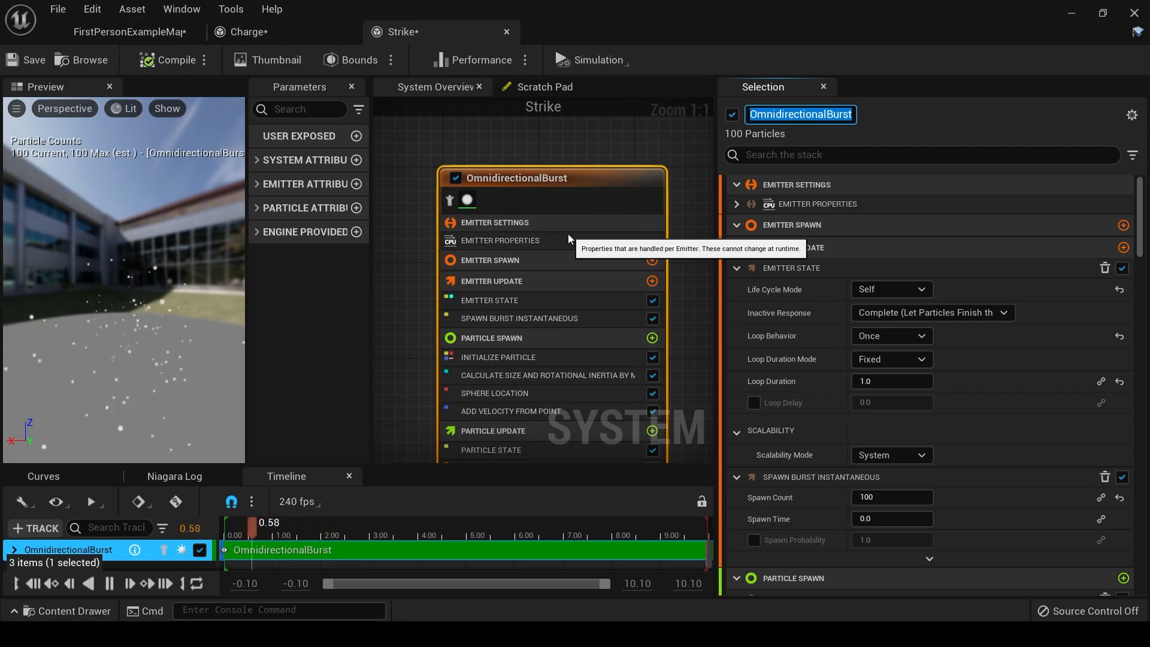
{"action": "type", "text": "Sparks"}
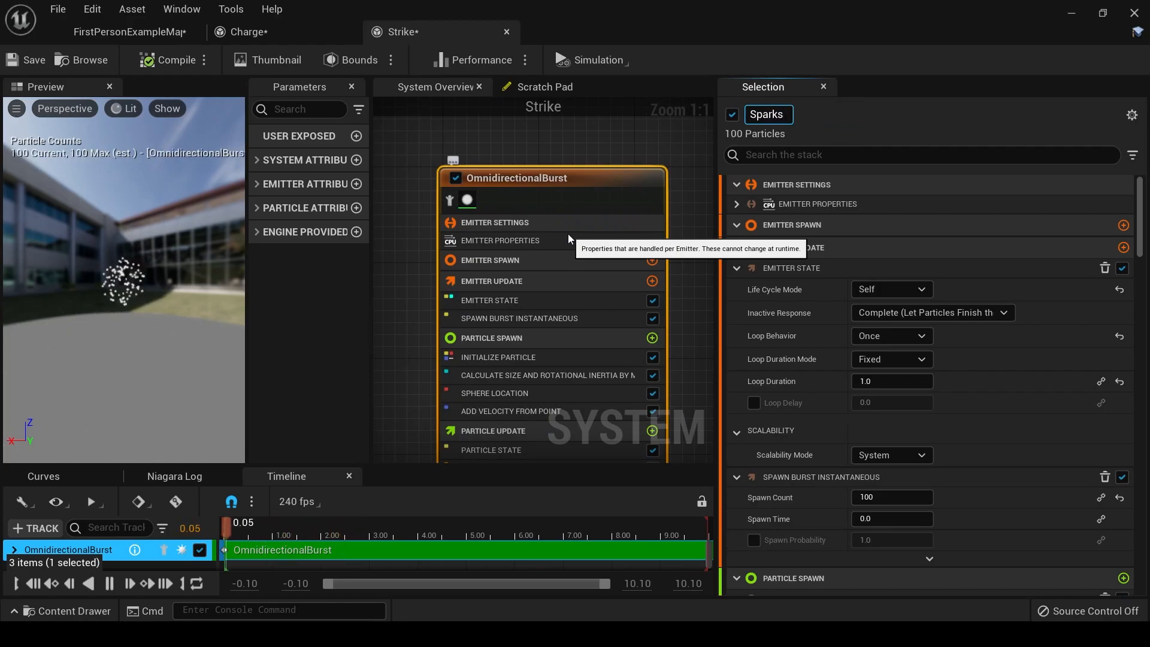
{"action": "key", "text": "Return"}
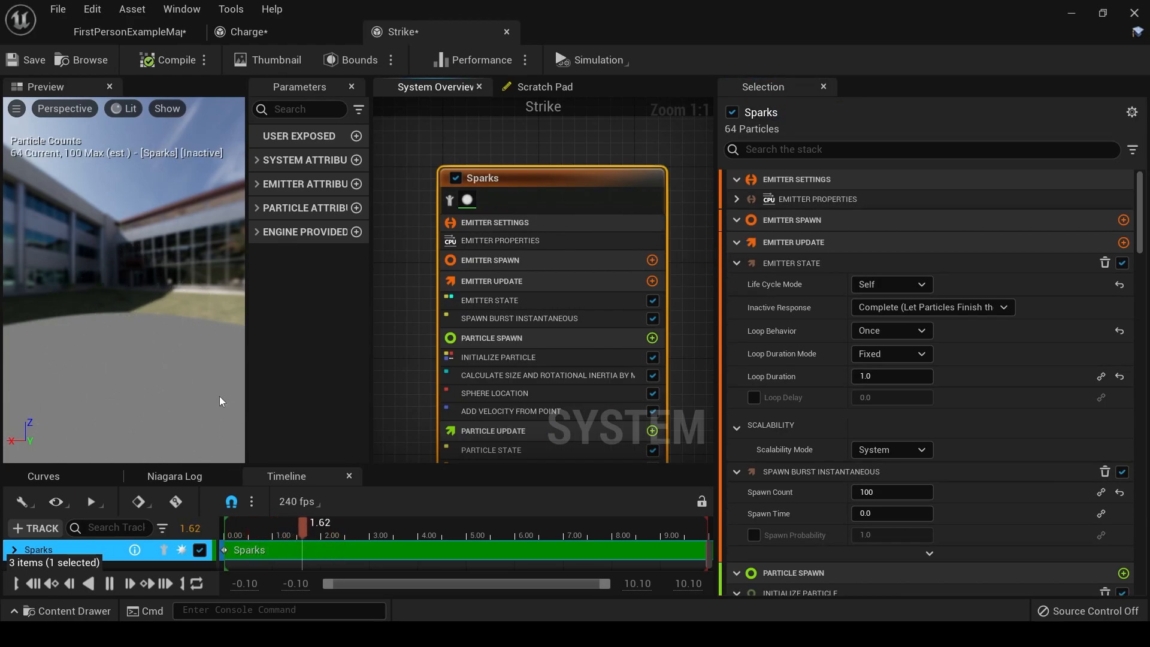
Step: Delete the Scale Color, Scale Sprite Size and Calculate Size and Rotational Inertia by Mass modules from the Sparks emitter
{"action": "left_click", "coordinate": [258, 529]}
{"action": "right_click_drag", "start_coordinate": [394, 349], "coordinate": [421, 210]}
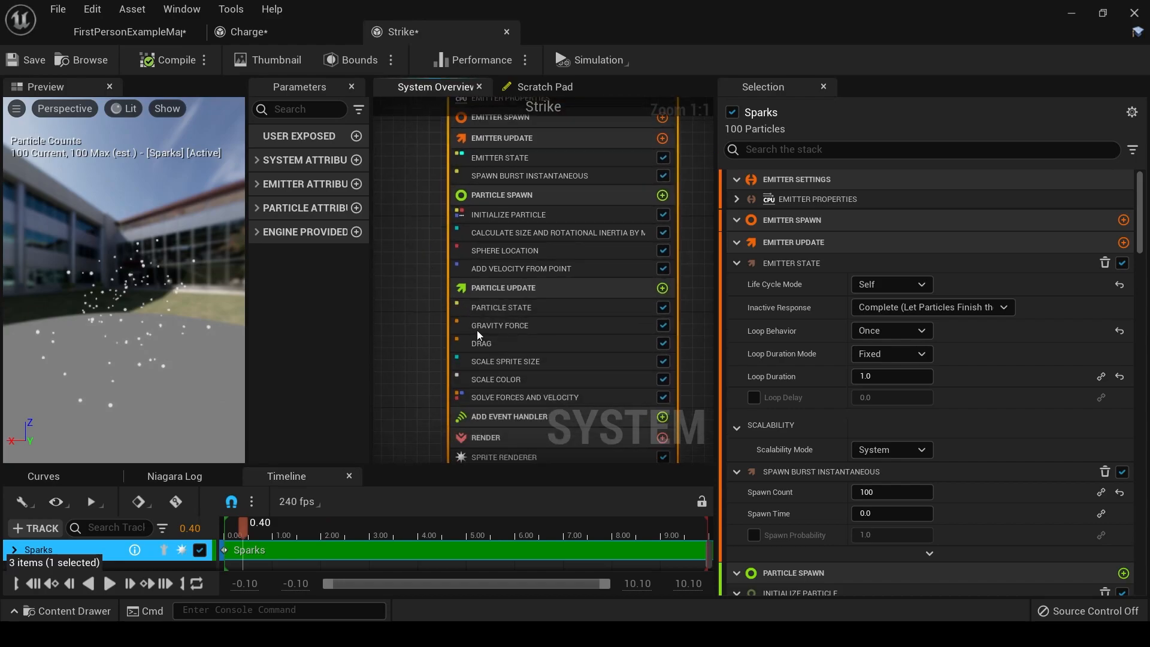
{"action": "left_click", "coordinate": [494, 381]}
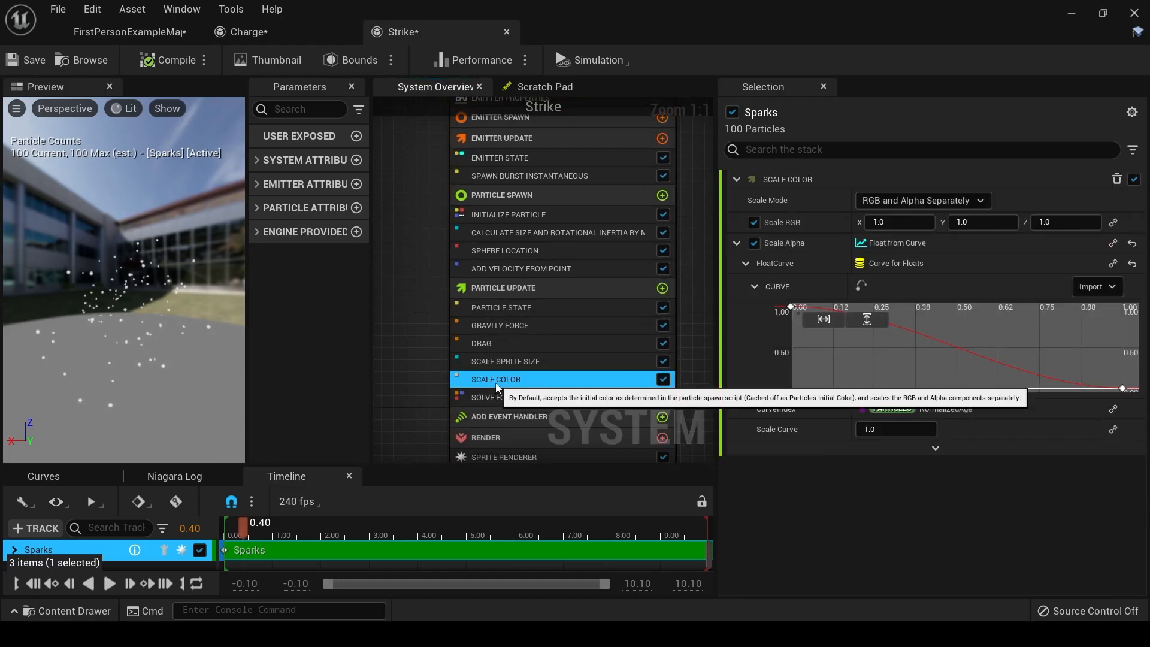
{"action": "key", "text": "Delete"}
{"action": "left_click", "coordinate": [515, 361]}
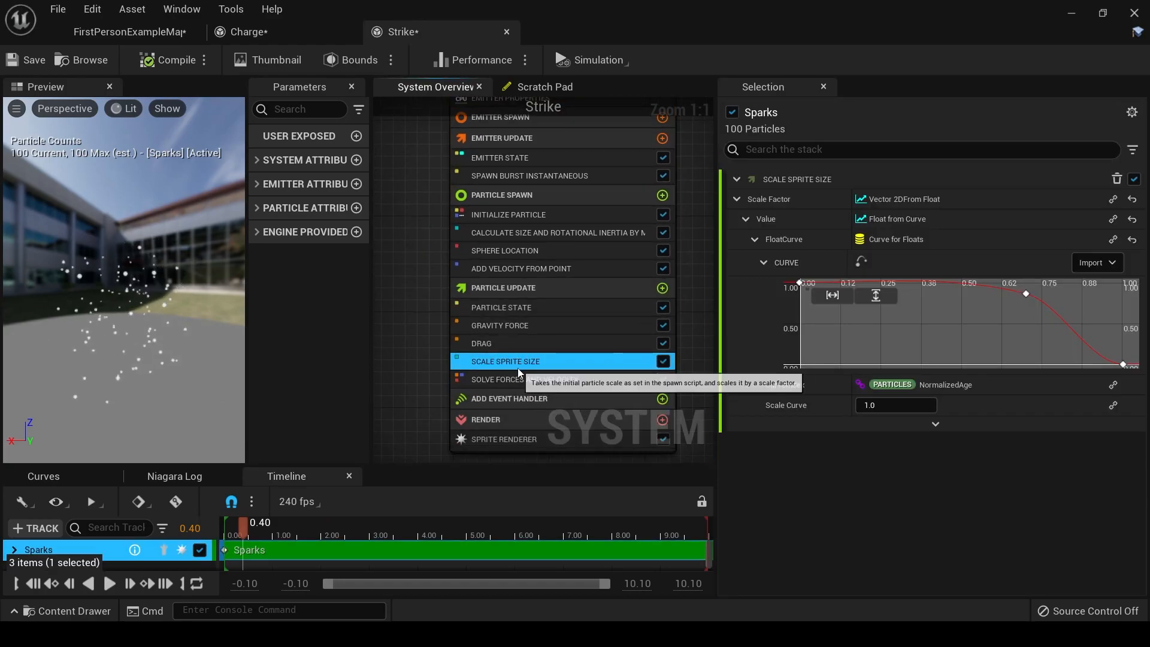
{"action": "key", "text": "Delete"}
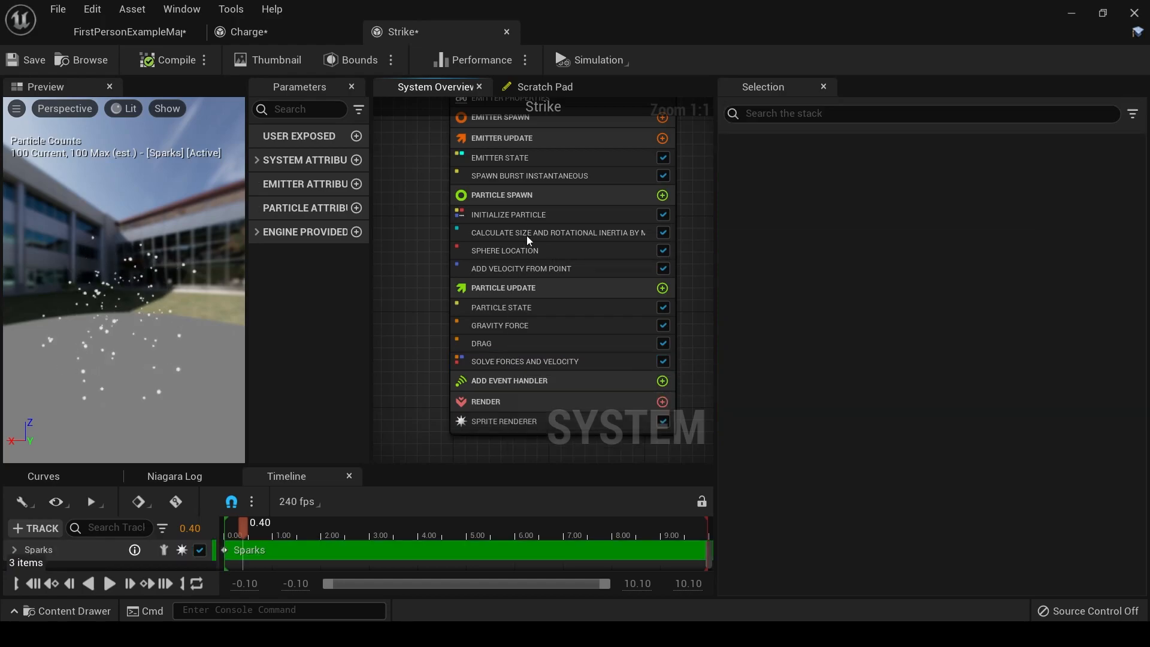
{"action": "left_click", "coordinate": [526, 235]}
{"action": "key", "text": "Delete"}
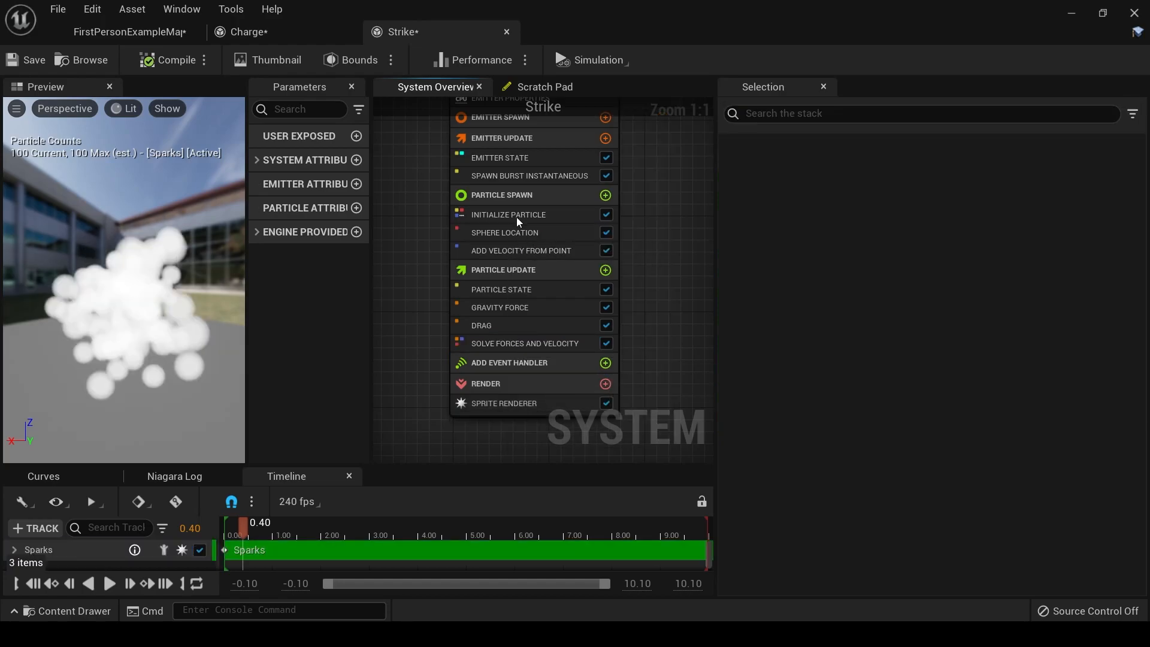
Step: Set the random particle lifetime of the Sparks emitter to a minimum of 0.2 and a maximum of 2.0
{"action": "left_click", "coordinate": [516, 216]}
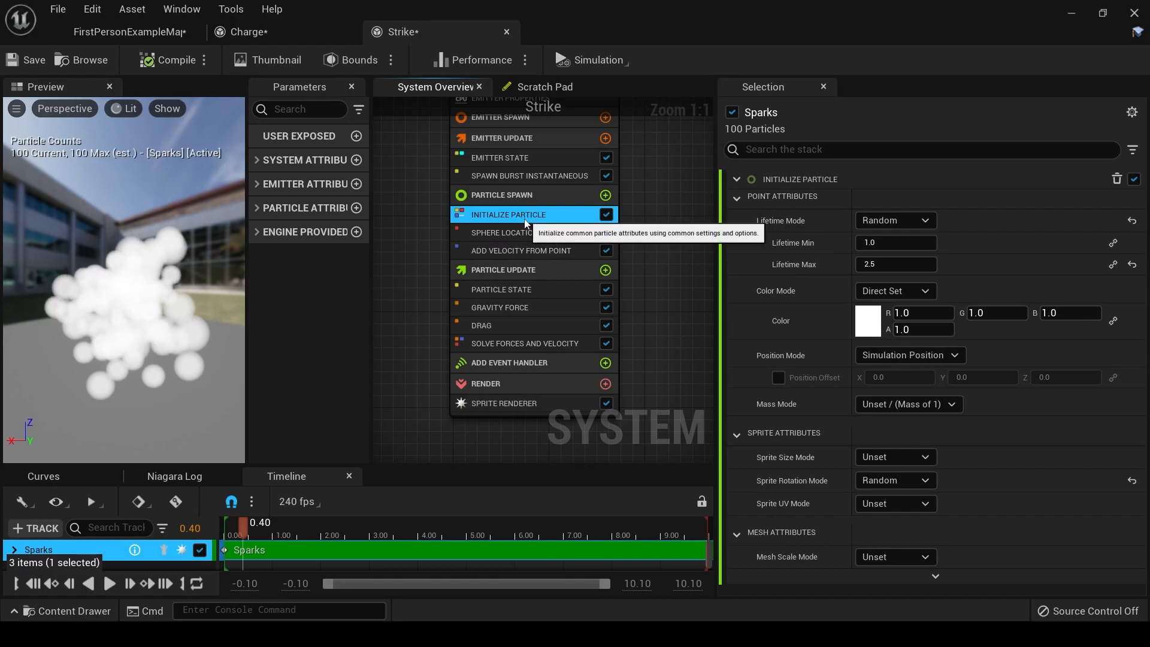
{"action": "mouse_move", "coordinate": [243, 525]}
{"action": "left_mouse_down"}
{"action": "mouse_move", "coordinate": [223, 529]}
{"action": "mouse_move", "coordinate": [286, 534]}
{"action": "mouse_move", "coordinate": [242, 537]}
{"action": "left_mouse_up"}
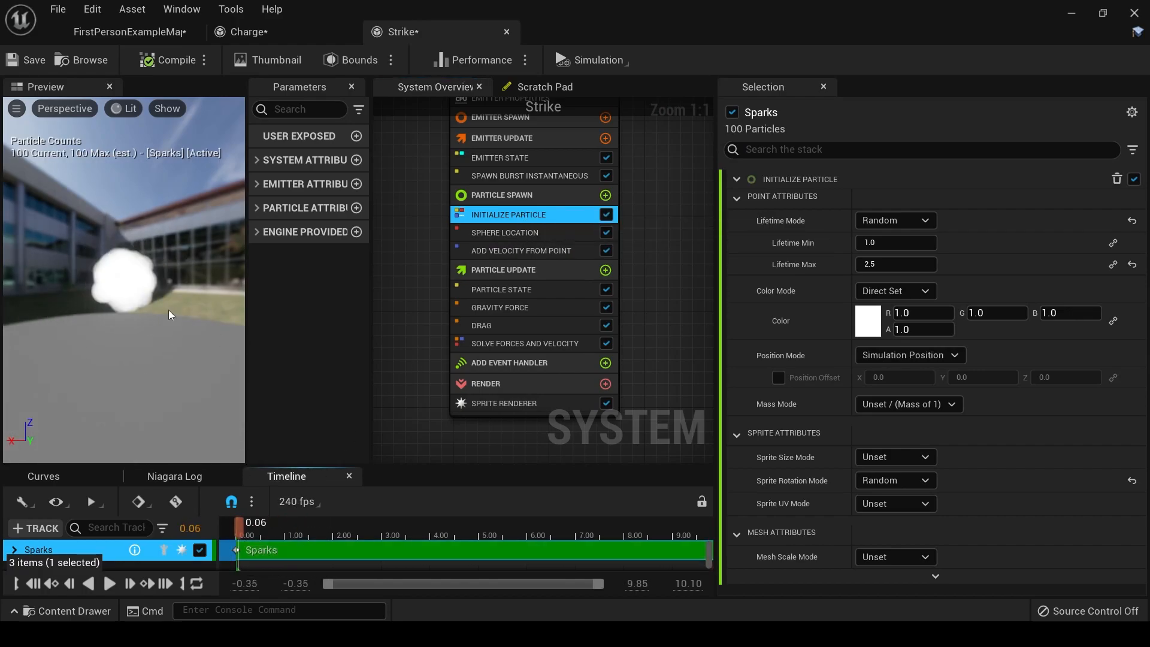
{"action": "left_click", "coordinate": [872, 244]}
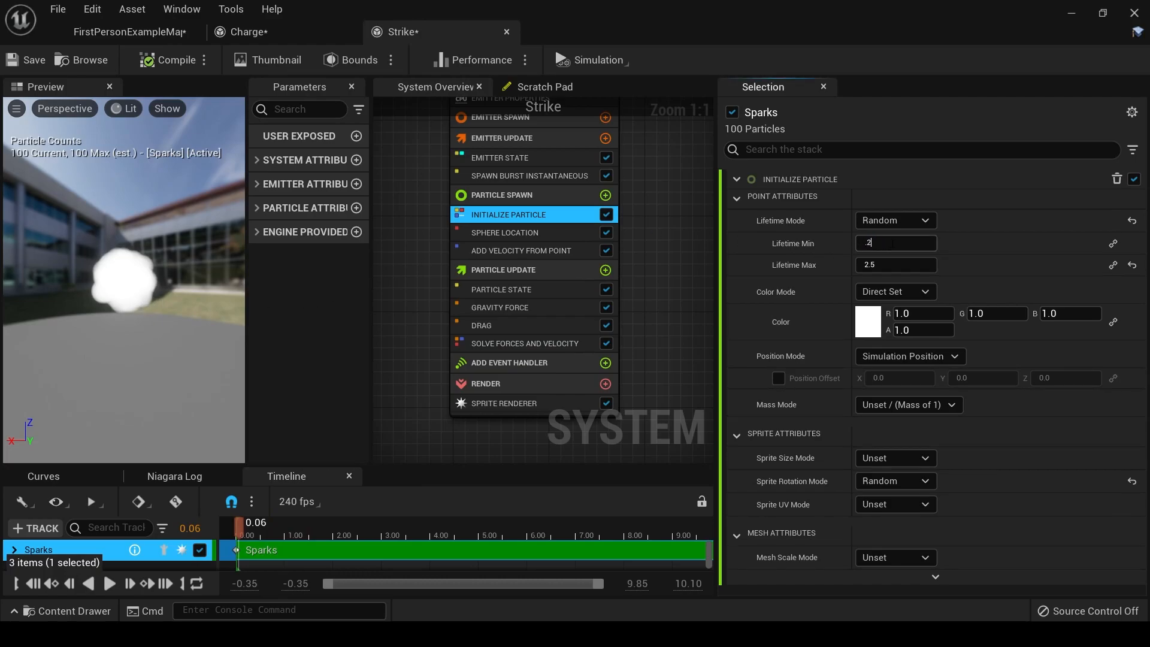
{"action": "key", "text": "Return"}
{"action": "left_click", "coordinate": [889, 264]}
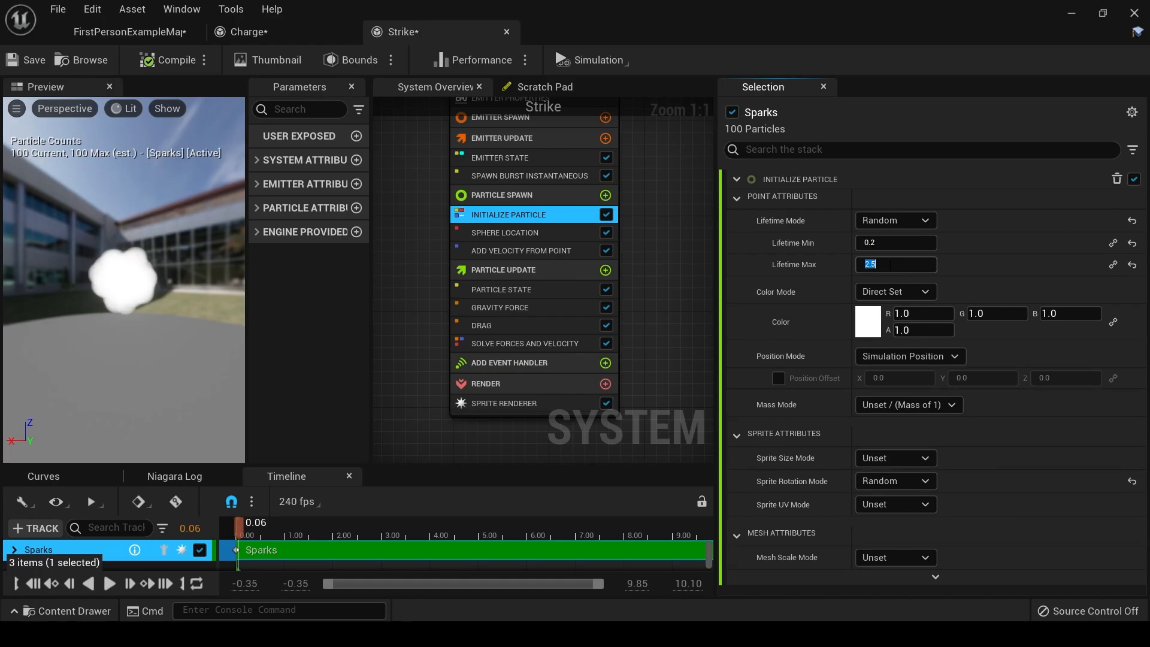
{"action": "type", "text": "2"}
{"action": "key", "text": "Return"}
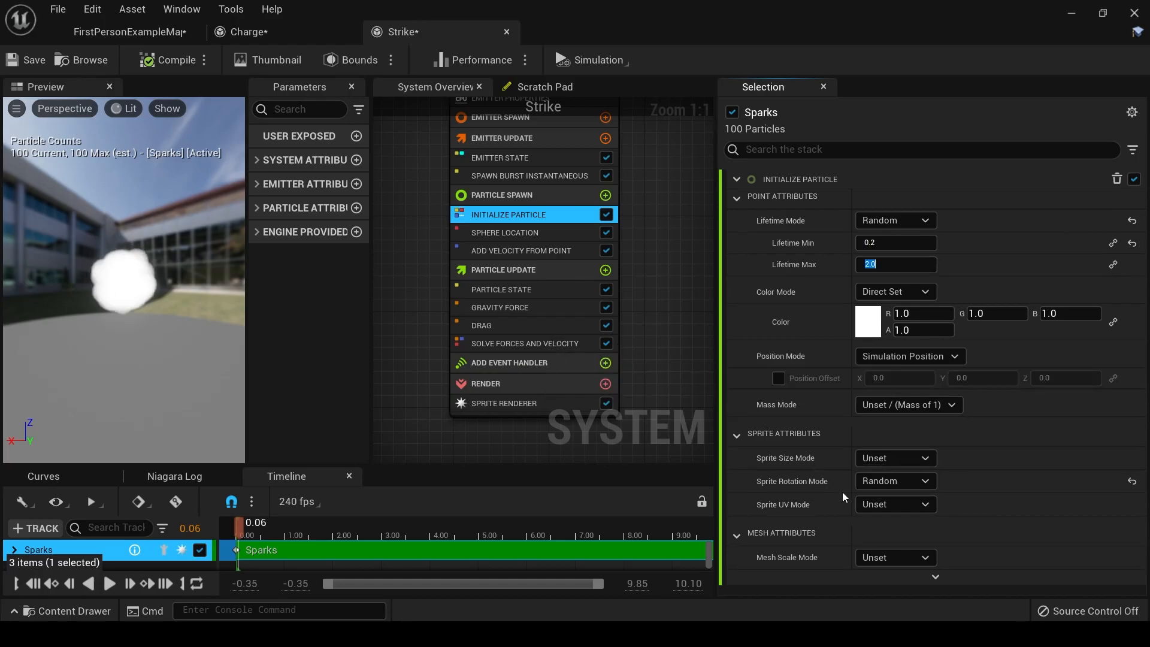
Step: Set the sparks' Sprite Size Mode to Non-Uniform with a size of X 2.0 and Y 5.0
{"action": "left_click", "coordinate": [875, 459]}
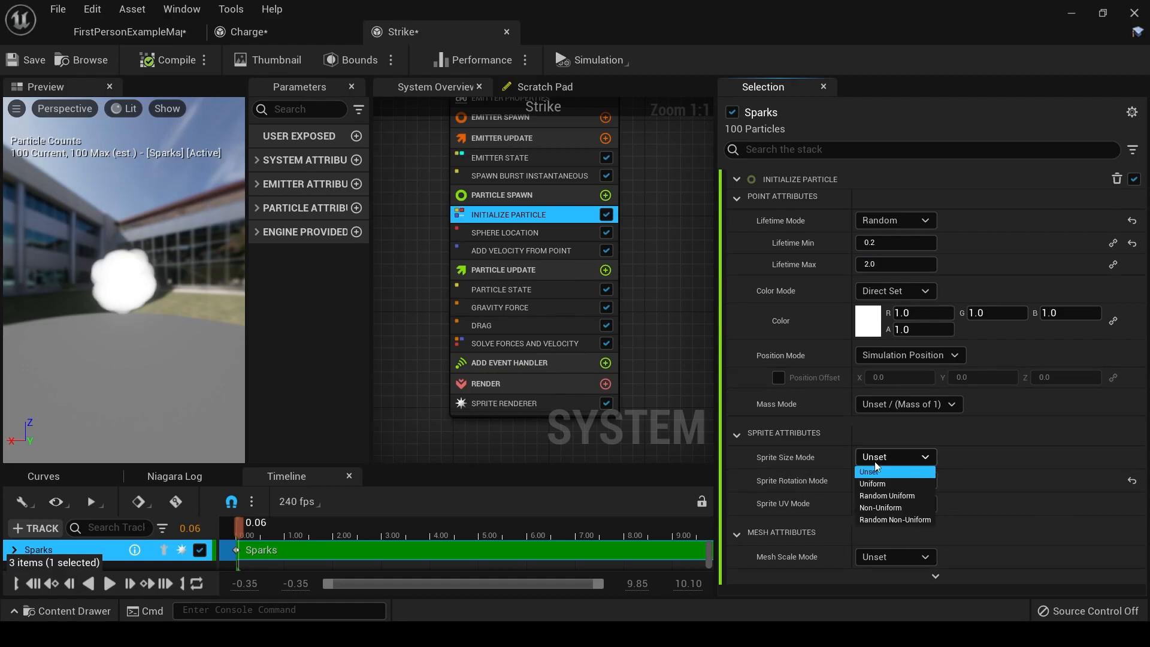
{"action": "left_click", "coordinate": [909, 508]}
{"action": "left_click", "coordinate": [905, 480]}
{"action": "left_click", "coordinate": [965, 479]}
{"action": "type", "text": "5.0"}
{"action": "key", "text": "Return"}
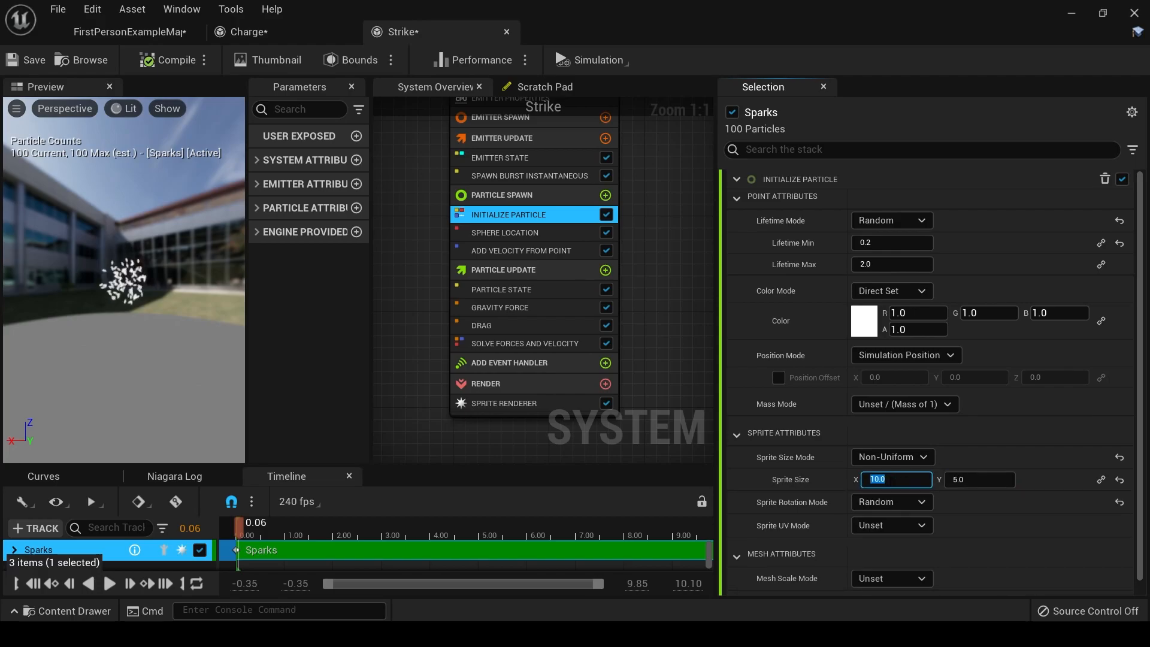
{"action": "type", "text": "2.0"}
{"action": "key", "text": "Return"}
{"action": "left_click", "coordinate": [248, 533]}
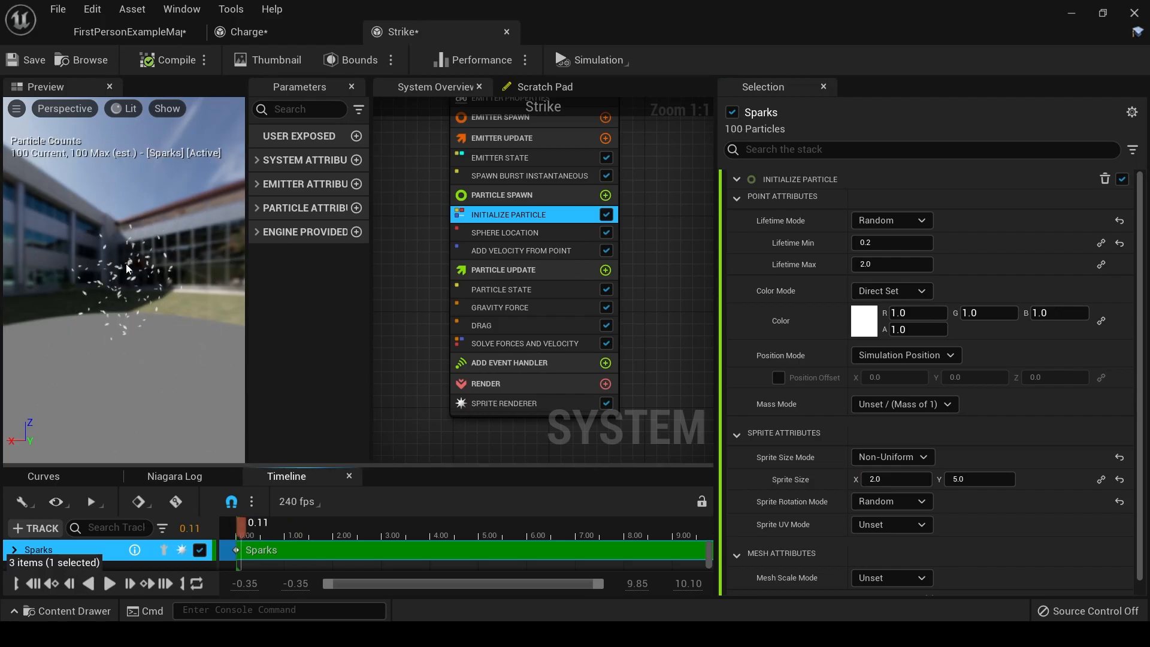
Step: Set the Sprite Renderer's alignment to Velocity Aligned and scrub the timeline to preview the sparks
{"action": "left_click", "coordinate": [490, 407]}
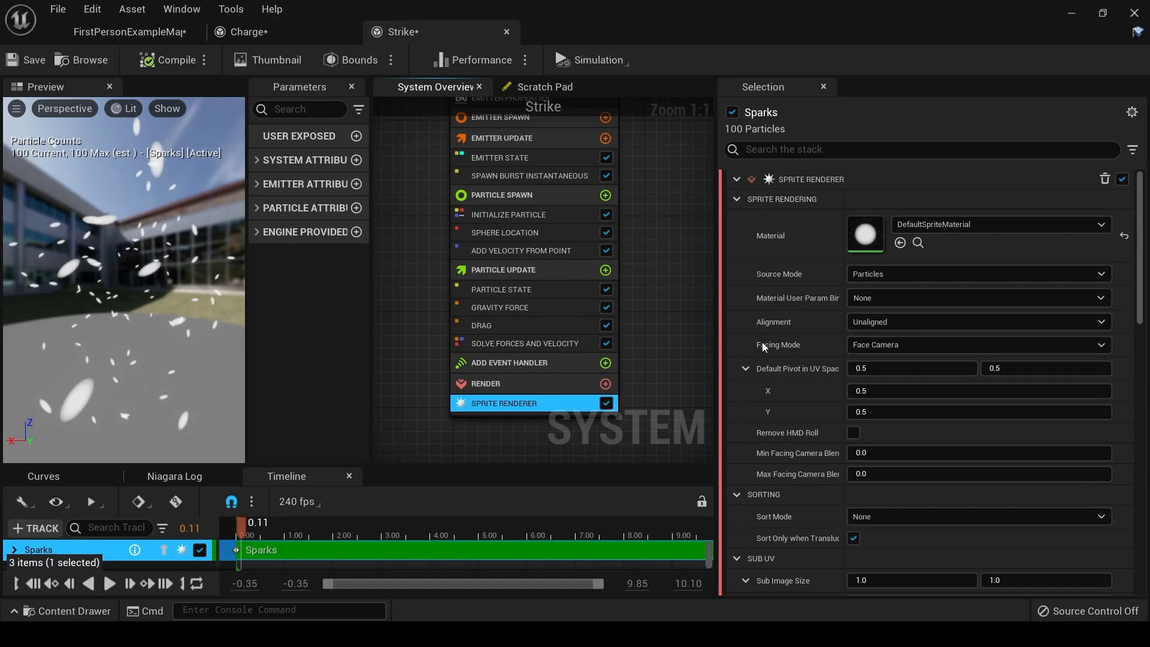
{"action": "left_click", "coordinate": [868, 321]}
{"action": "left_click", "coordinate": [875, 343]}
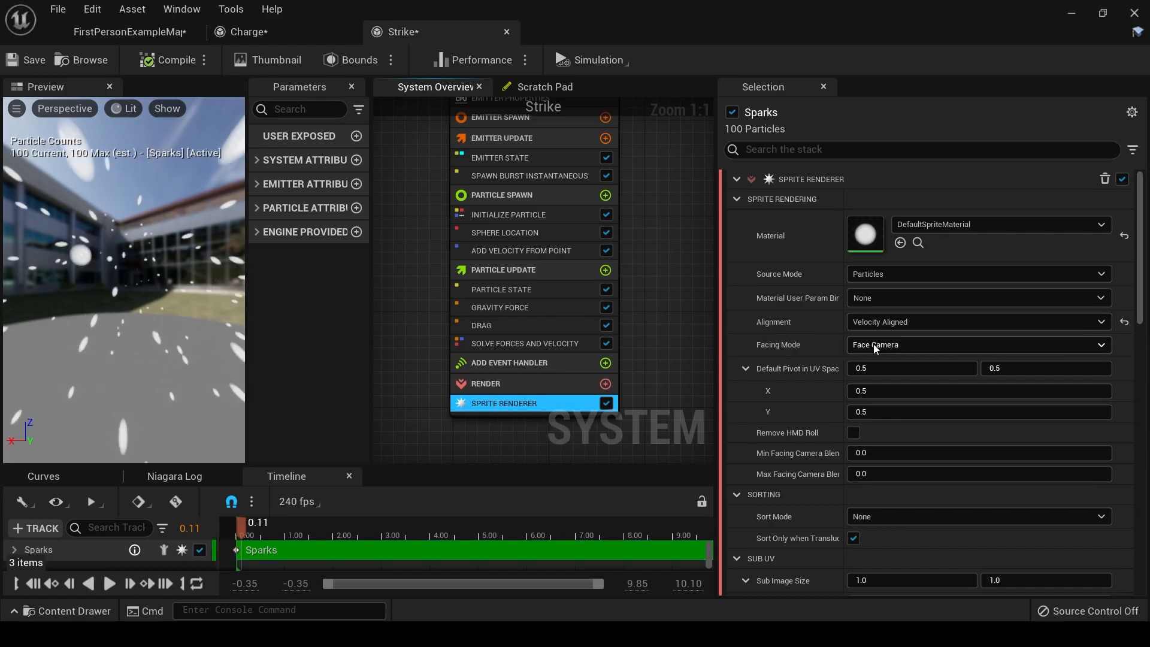
{"action": "left_click_drag", "start_coordinate": [128, 315], "coordinate": [113, 307]}
{"action": "right_click_drag", "start_coordinate": [146, 299], "coordinate": [172, 284]}
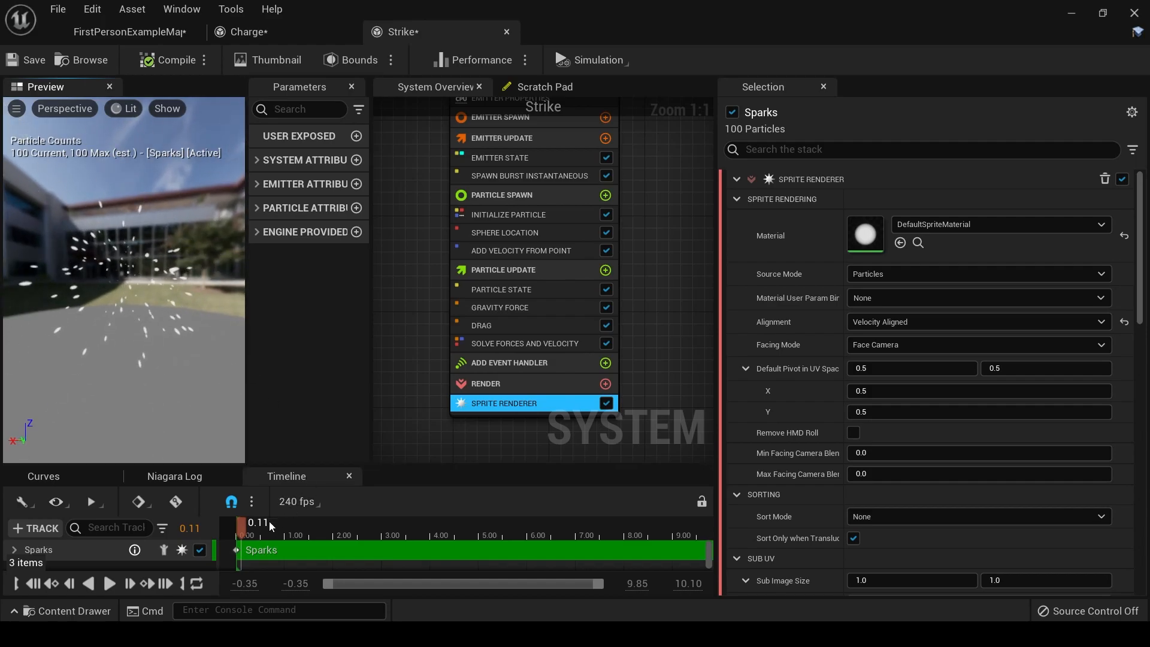
{"action": "left_click_drag", "start_coordinate": [242, 529], "coordinate": [254, 533]}
Step: Enable Hemisphere Z in the Sparks emitter's Sphere Location module and preview the burst on the timeline
{"action": "left_click", "coordinate": [507, 233]}
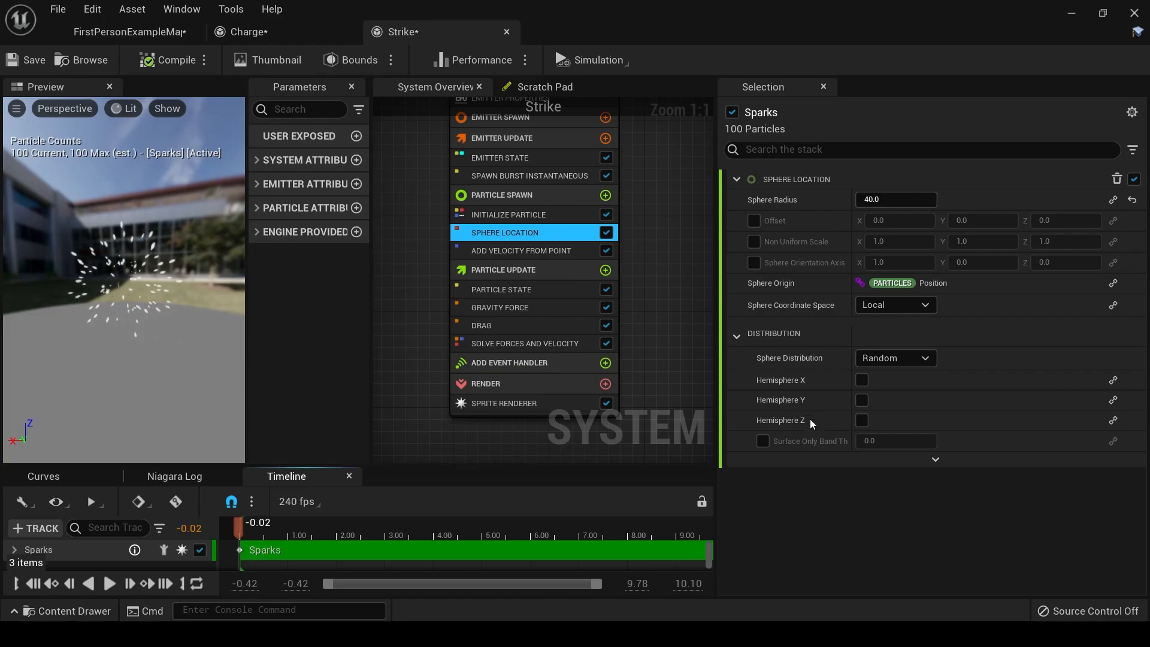
{"action": "left_click", "coordinate": [862, 420]}
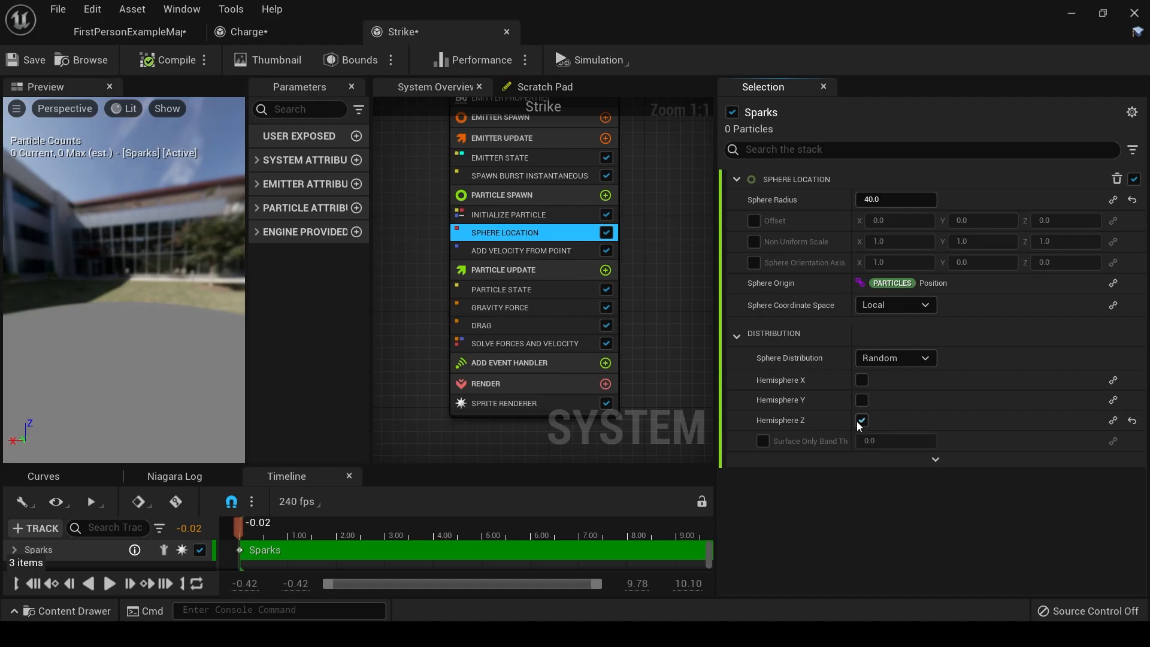
{"action": "left_click_drag", "start_coordinate": [338, 527], "coordinate": [238, 542]}
Step: Set the maximum velocity strength of Add Velocity from Point to 1000 and preview the burst on the timeline
{"action": "left_click", "coordinate": [560, 250]}
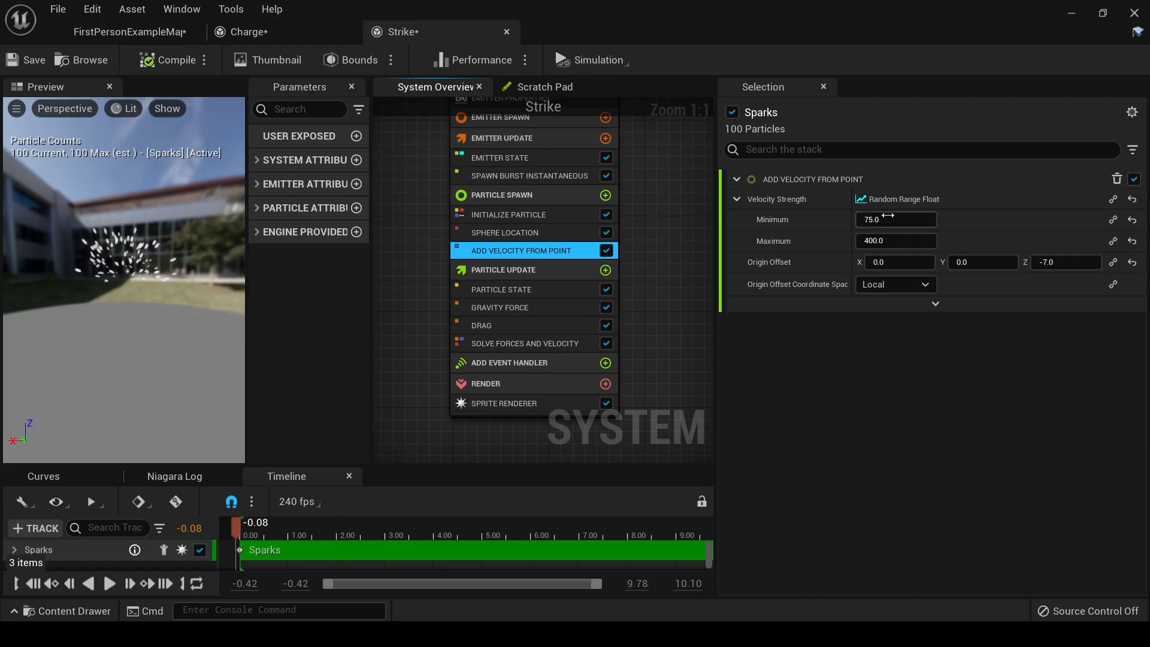
{"action": "left_click", "coordinate": [888, 241]}
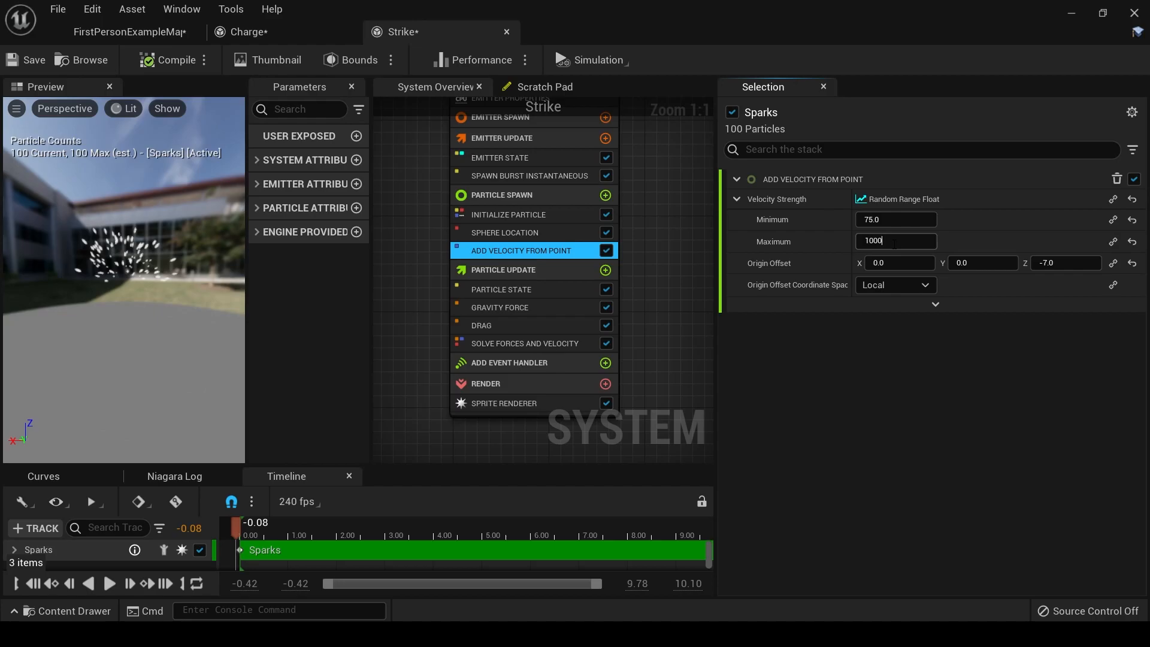
{"action": "type", "text": "1000"}
{"action": "key", "text": "Return"}
{"action": "left_click_drag", "start_coordinate": [287, 534], "coordinate": [245, 545]}
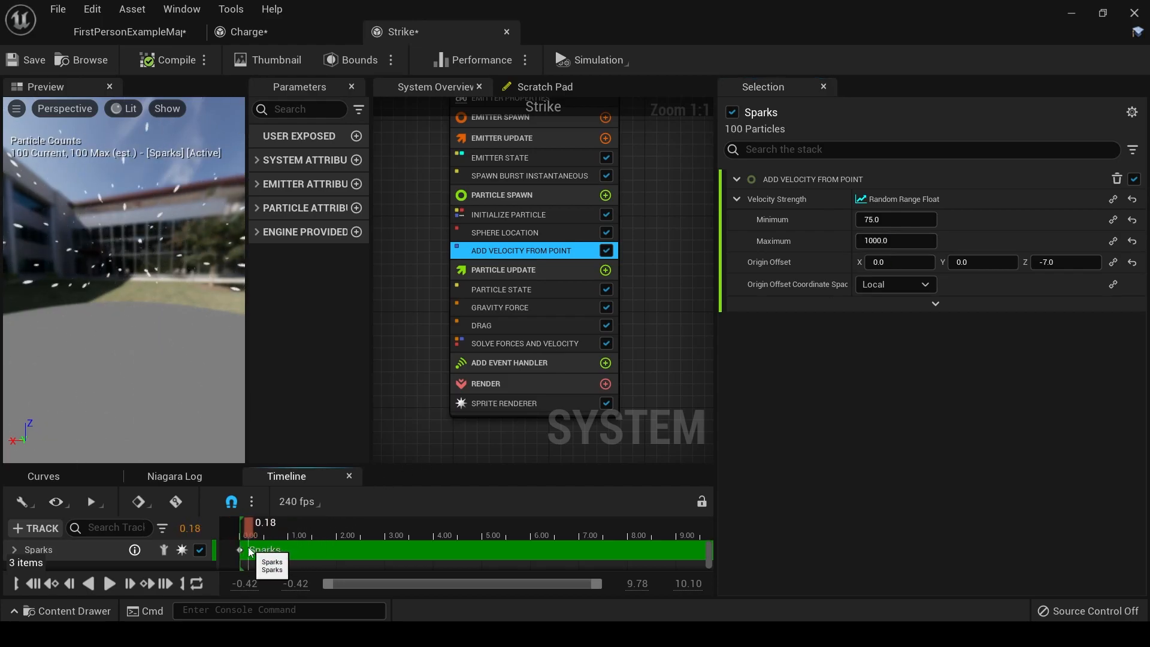
{"action": "left_click_drag", "start_coordinate": [169, 318], "coordinate": [284, 423]}
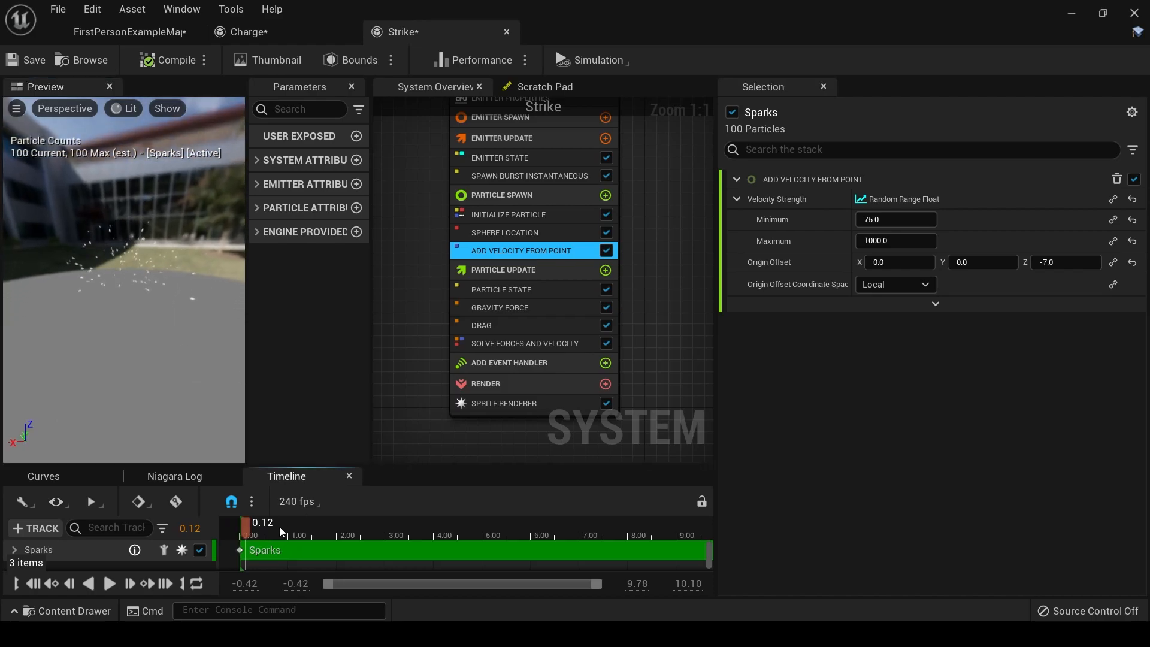
{"action": "left_click", "coordinate": [254, 533]}
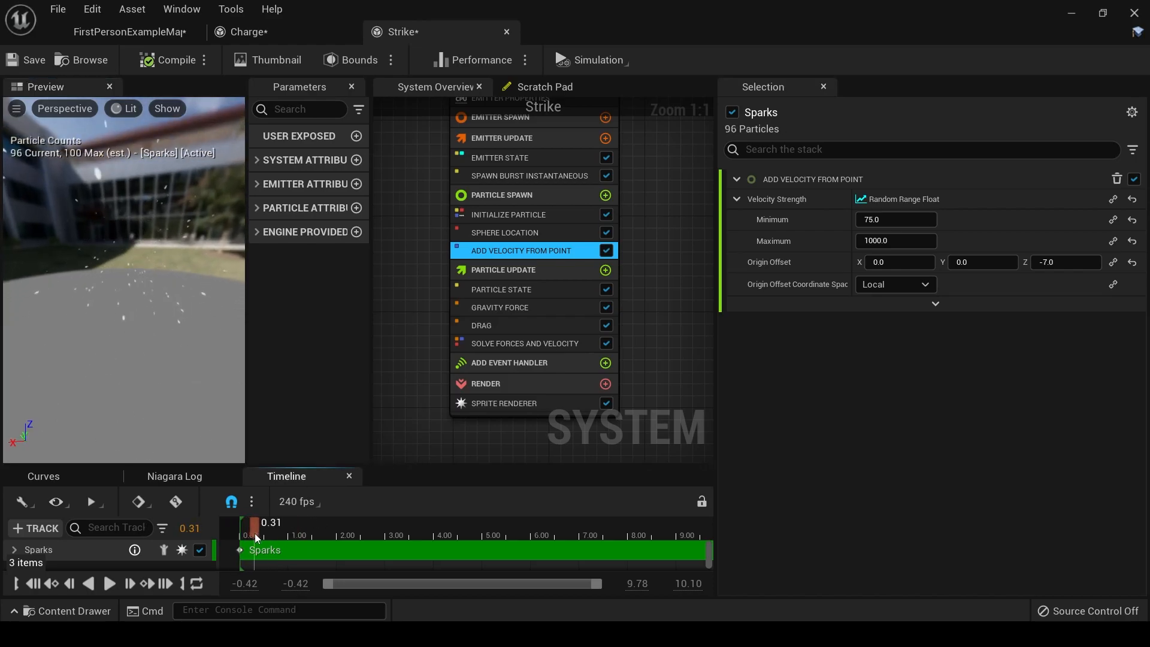
Step: Add a Collision module to the Sparks emitter's Particle Update, fix its unmet dependency, and preview the burst on the timeline
{"action": "left_click", "coordinate": [605, 270]}
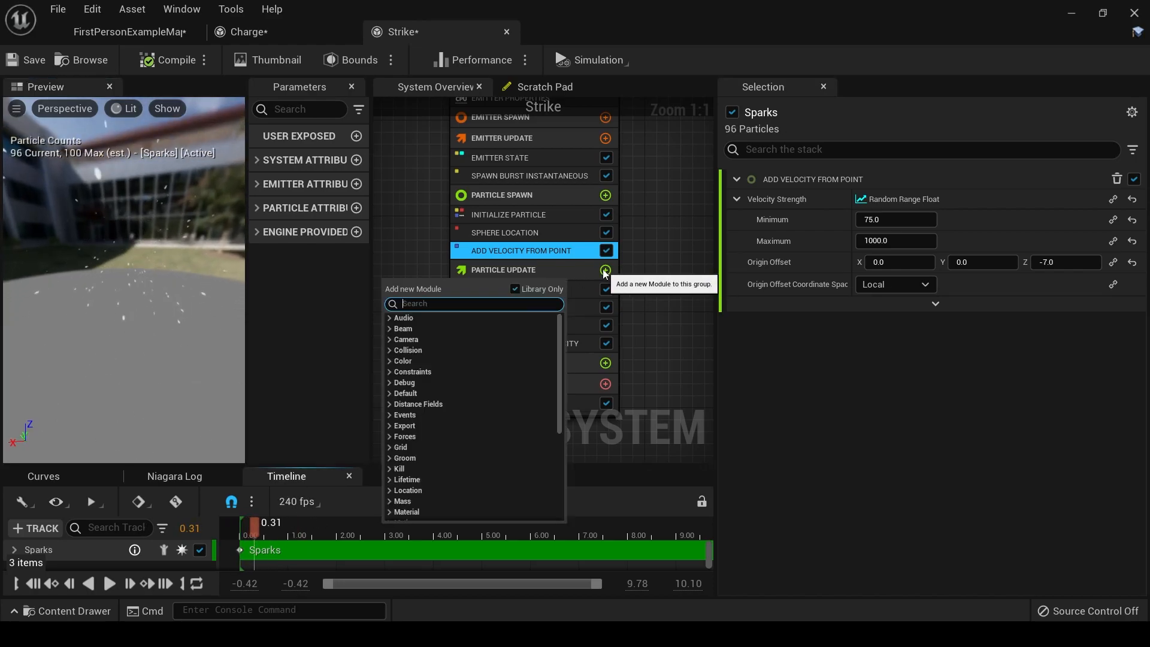
{"action": "type", "text": "coll"}
{"action": "key", "text": "Return"}
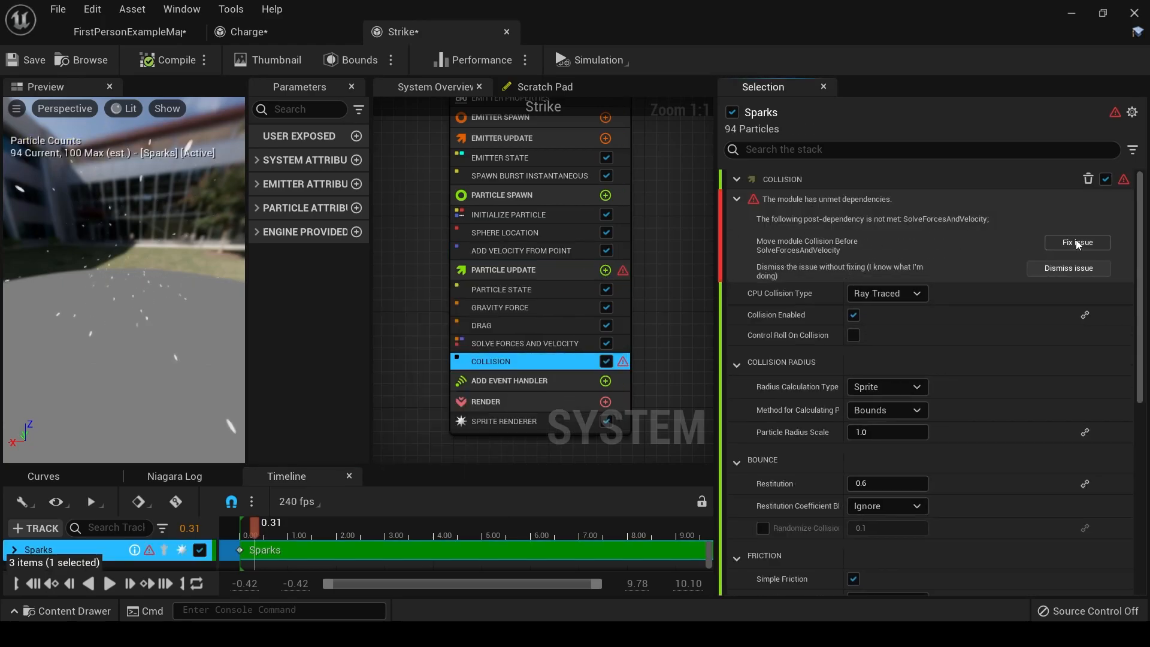
{"action": "left_click", "coordinate": [1079, 242]}
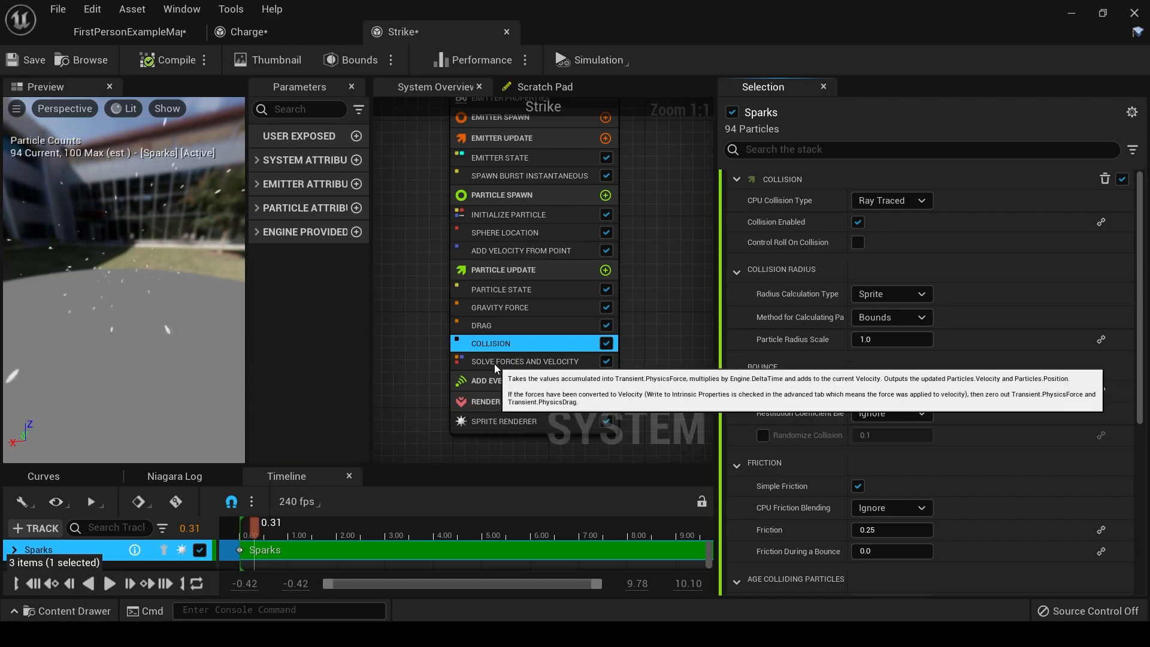
{"action": "left_click", "coordinate": [243, 533]}
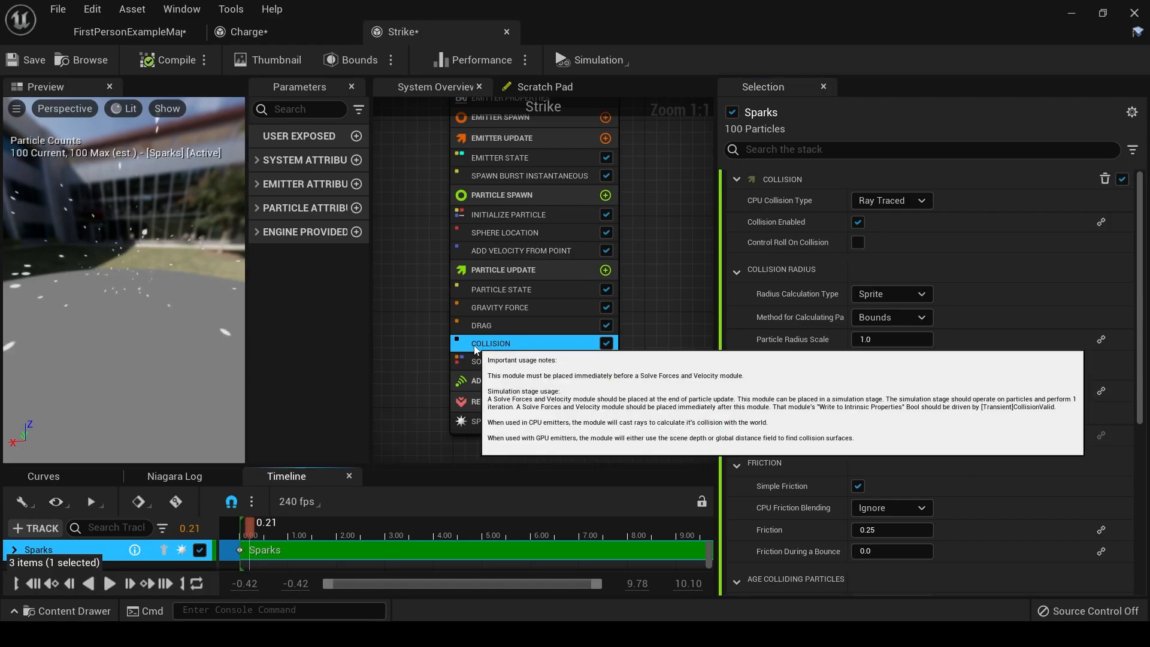
{"action": "left_click", "coordinate": [247, 535]}
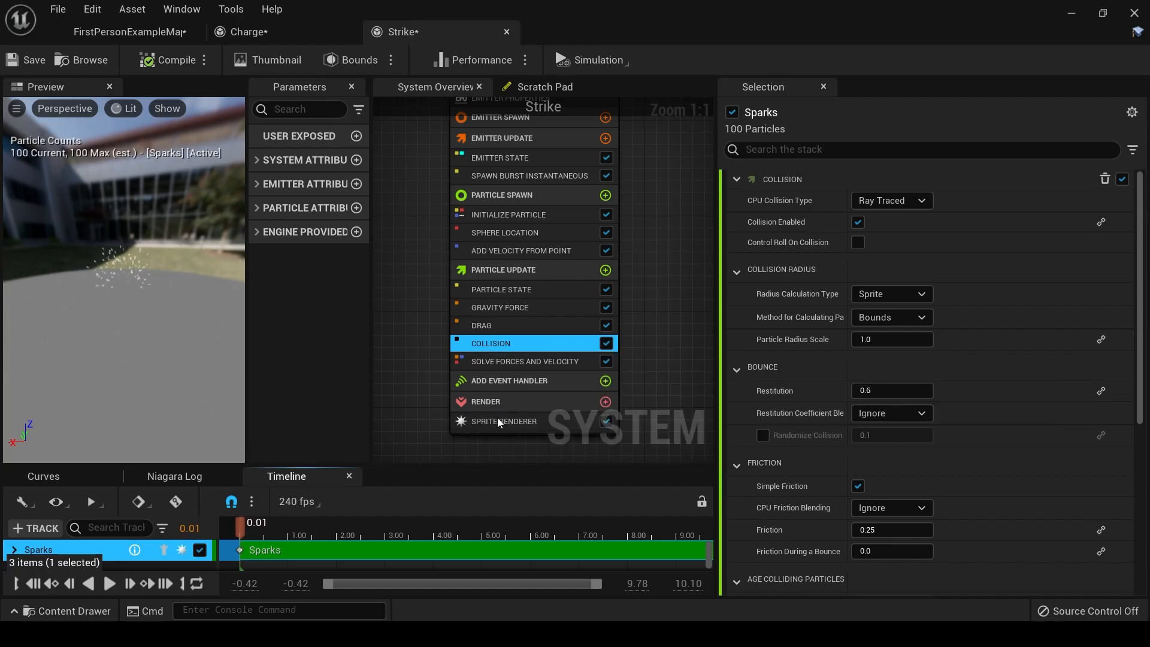
Step: Add a Color module to the Sparks' Particle Update with R 500, G 50, B 0 and preview it on the timeline
{"action": "left_click", "coordinate": [605, 270]}
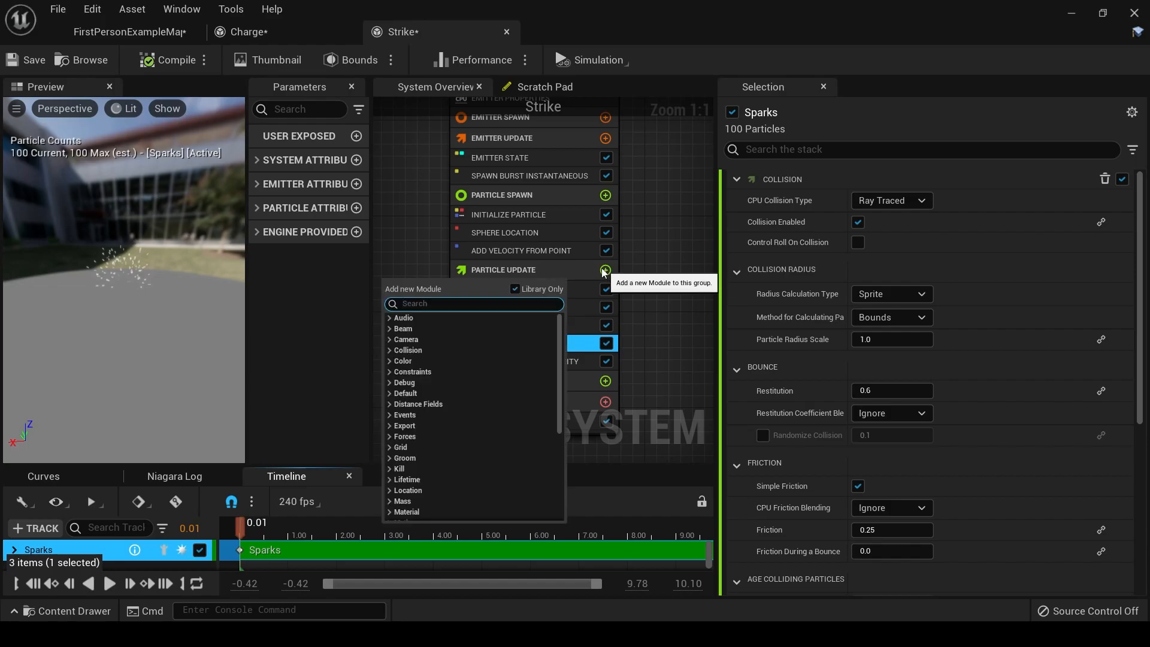
{"action": "type", "text": "colo"}
{"action": "key", "text": "Return"}
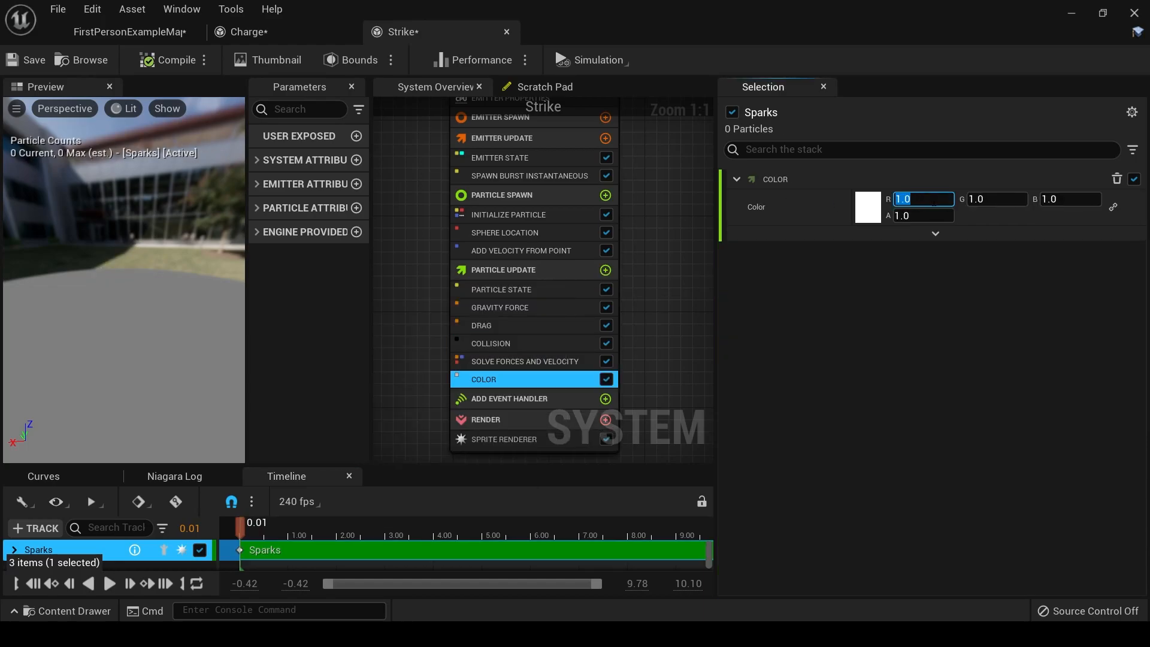
{"action": "left_click", "coordinate": [970, 199]}
{"action": "left_click", "coordinate": [1051, 200]}
{"action": "type", "text": "0"}
{"action": "key", "text": "Return"}
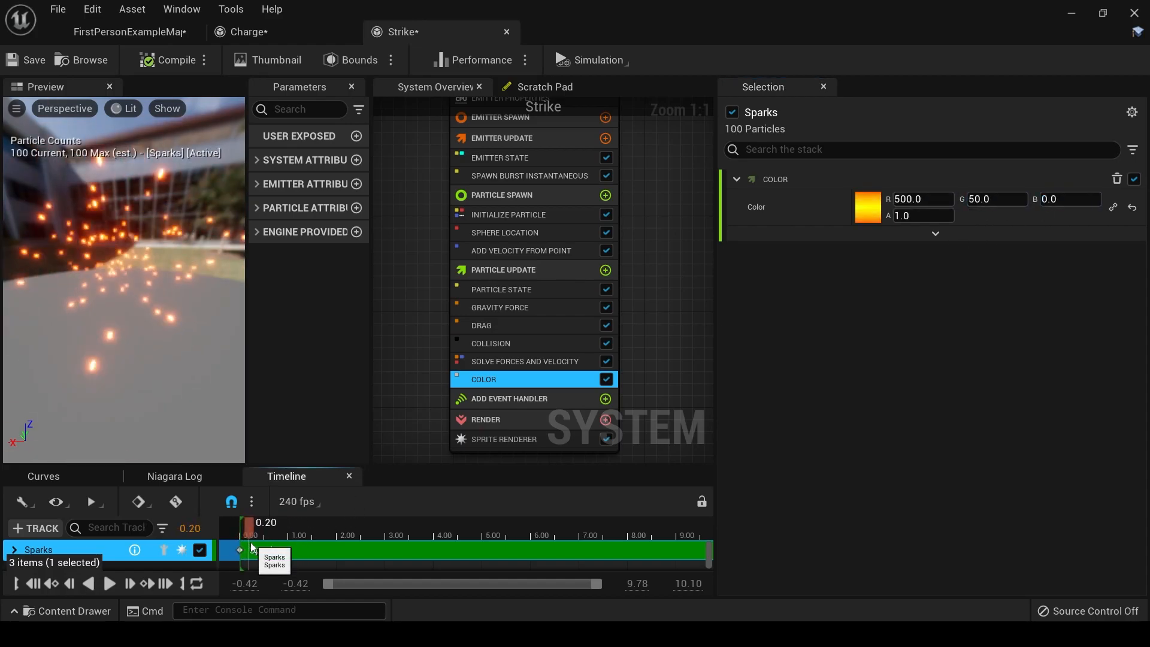
{"action": "left_click_drag", "start_coordinate": [254, 544], "coordinate": [233, 548]}
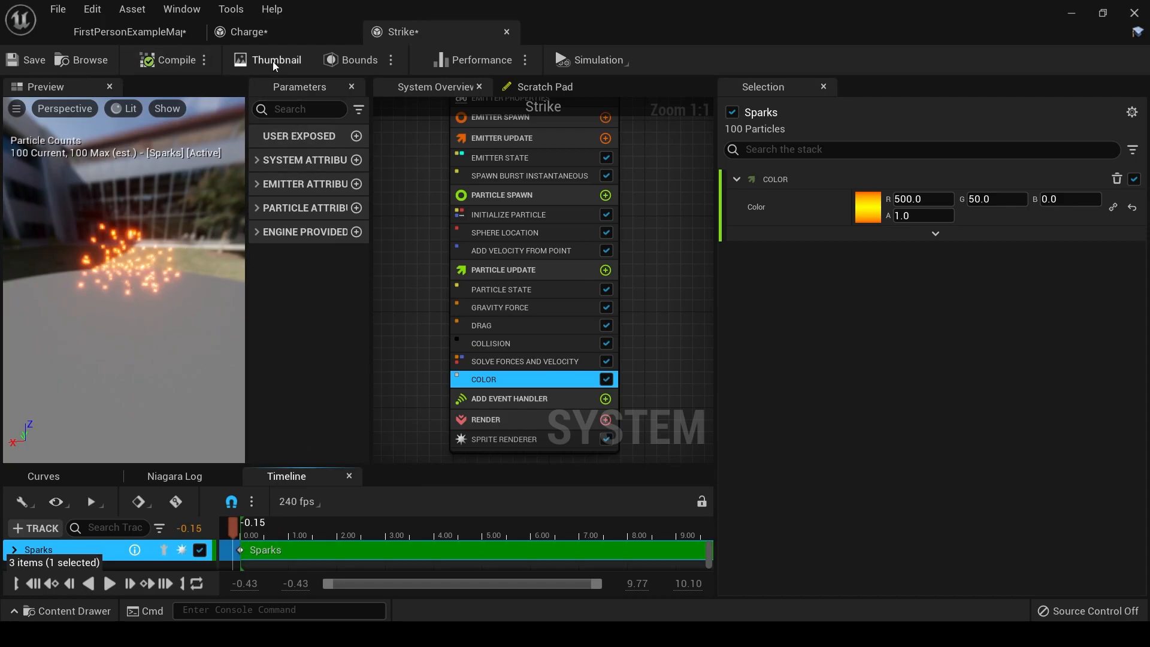
Step: Copy the charge emitter from the Charge system into the Strike system and place it beside the Sparks emitter
{"action": "left_click", "coordinate": [304, 34]}
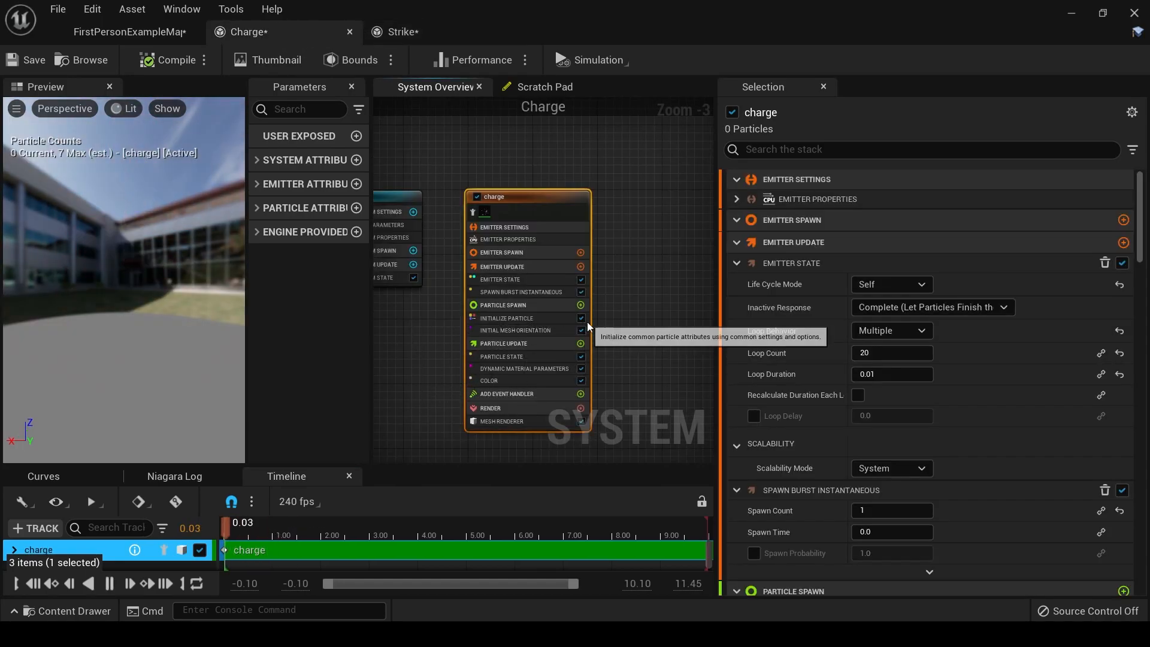
{"action": "left_click", "coordinate": [404, 36]}
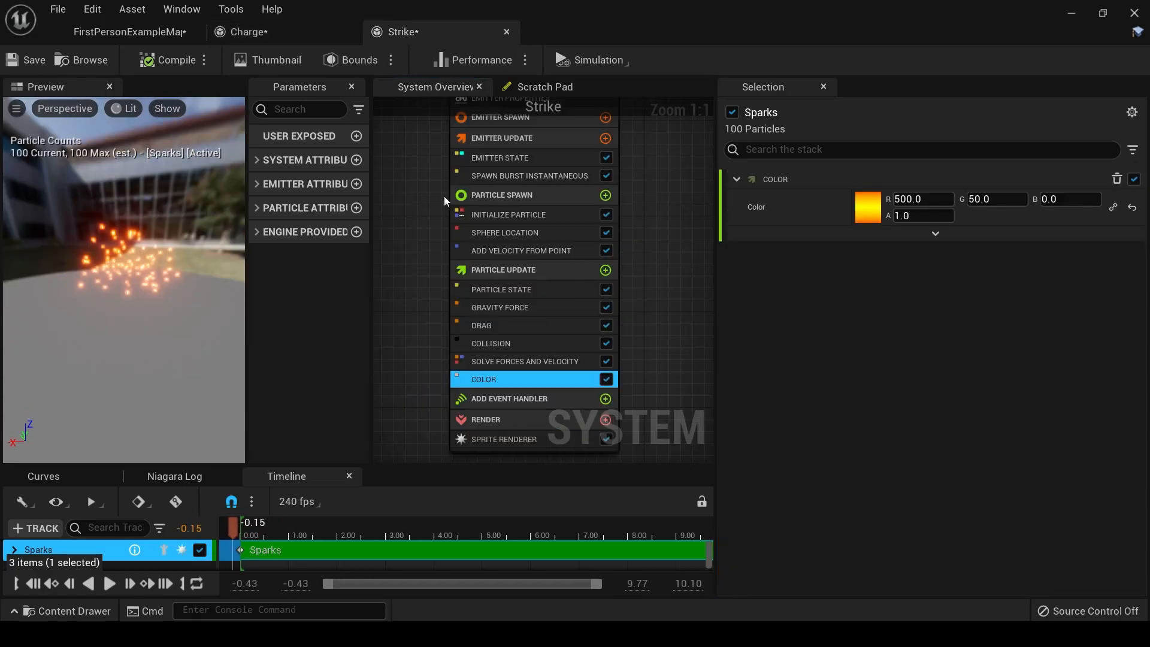
{"action": "scroll", "coordinate": [445, 195], "scroll_direction": "up", "scroll_amount": 2}
{"action": "key", "text": "ctrl+v"}
{"action": "right_click_drag", "start_coordinate": [590, 168], "coordinate": [498, 228]}
{"action": "left_click_drag", "start_coordinate": [556, 252], "coordinate": [553, 188]}
Step: Rename the pasted charge emitter in the Strike system as strike
{"action": "right_click", "coordinate": [553, 188]}
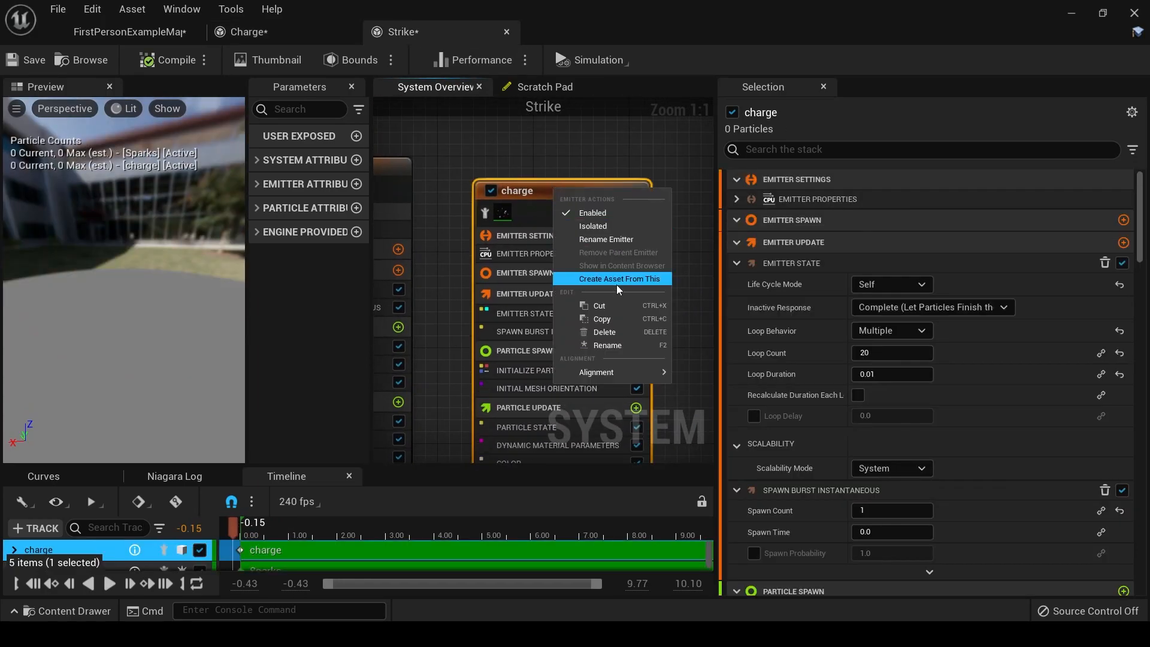
{"action": "left_click", "coordinate": [618, 239]}
{"action": "type", "text": "str"}
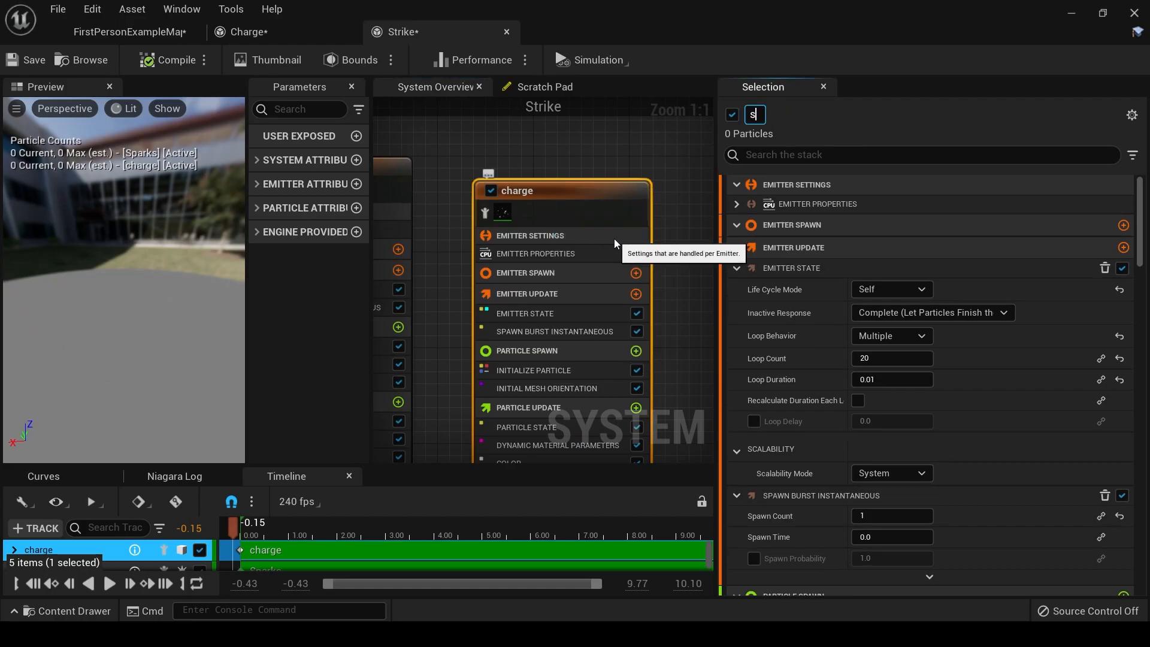
{"action": "type", "text": "ike"}
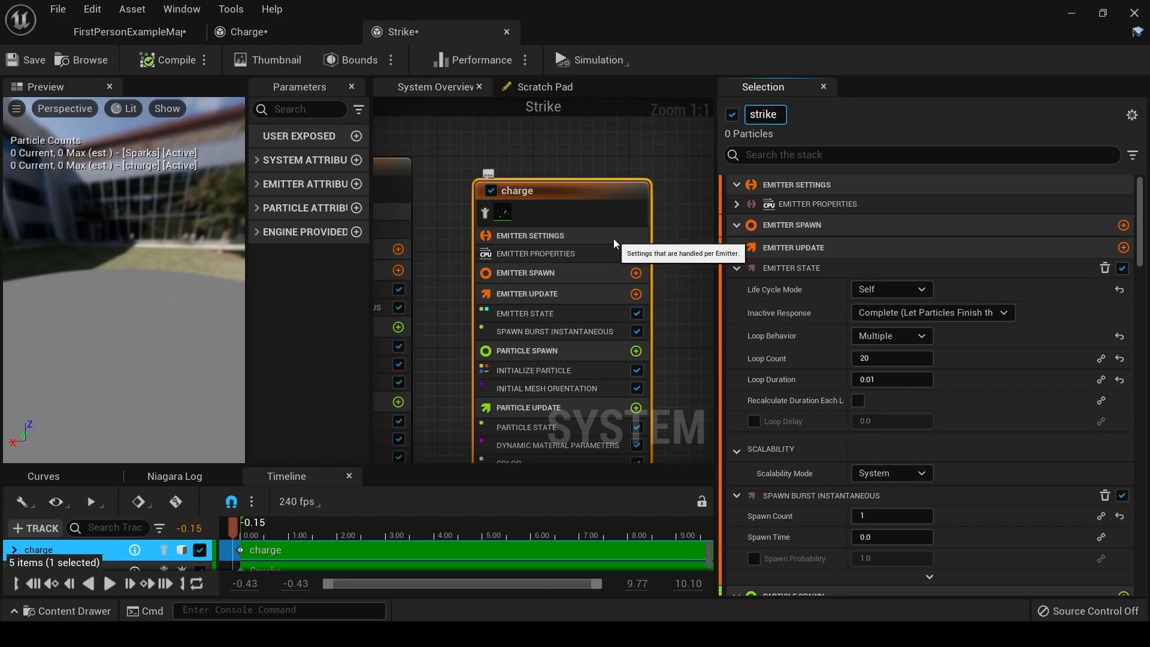
{"action": "key", "text": "Return"}
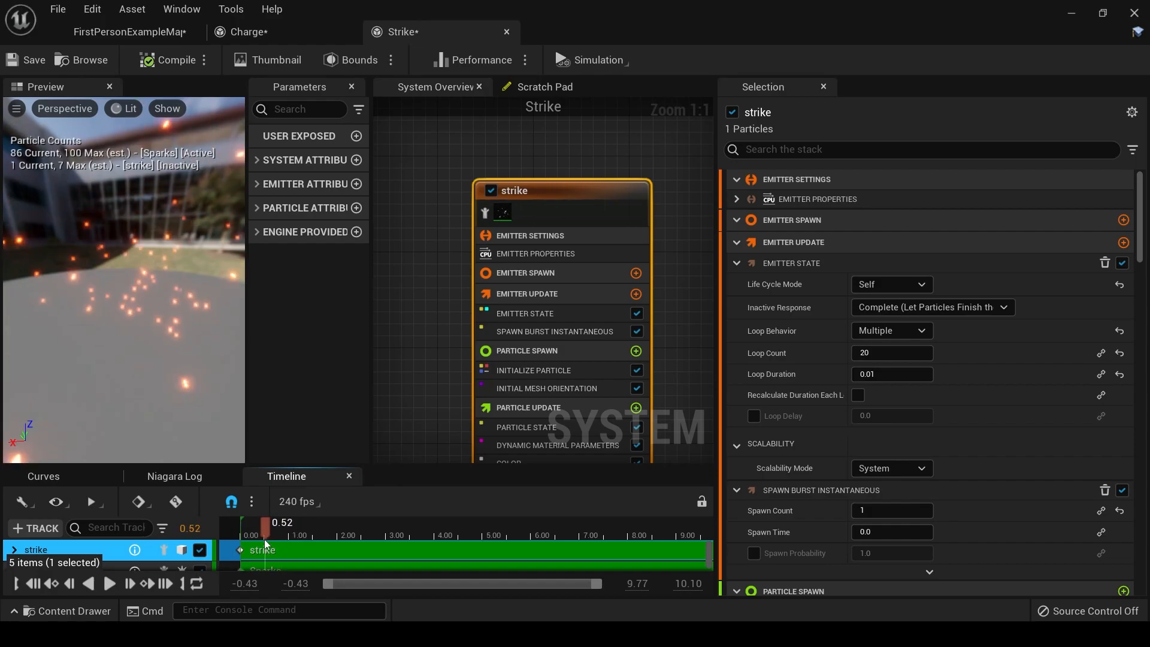
Step: Set the strike emitter's particle lifetime range to 0.2 minimum and 0.6 maximum, and preview it on the timeline
{"action": "right_click_drag", "start_coordinate": [402, 420], "coordinate": [408, 330]}
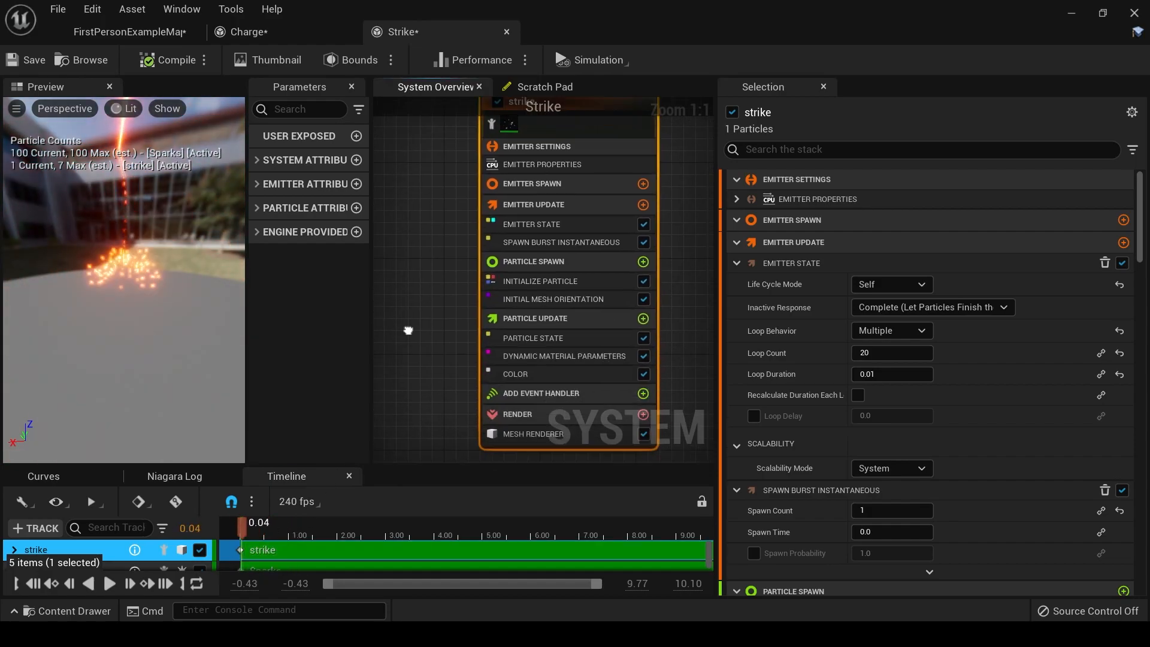
{"action": "left_click", "coordinate": [530, 283]}
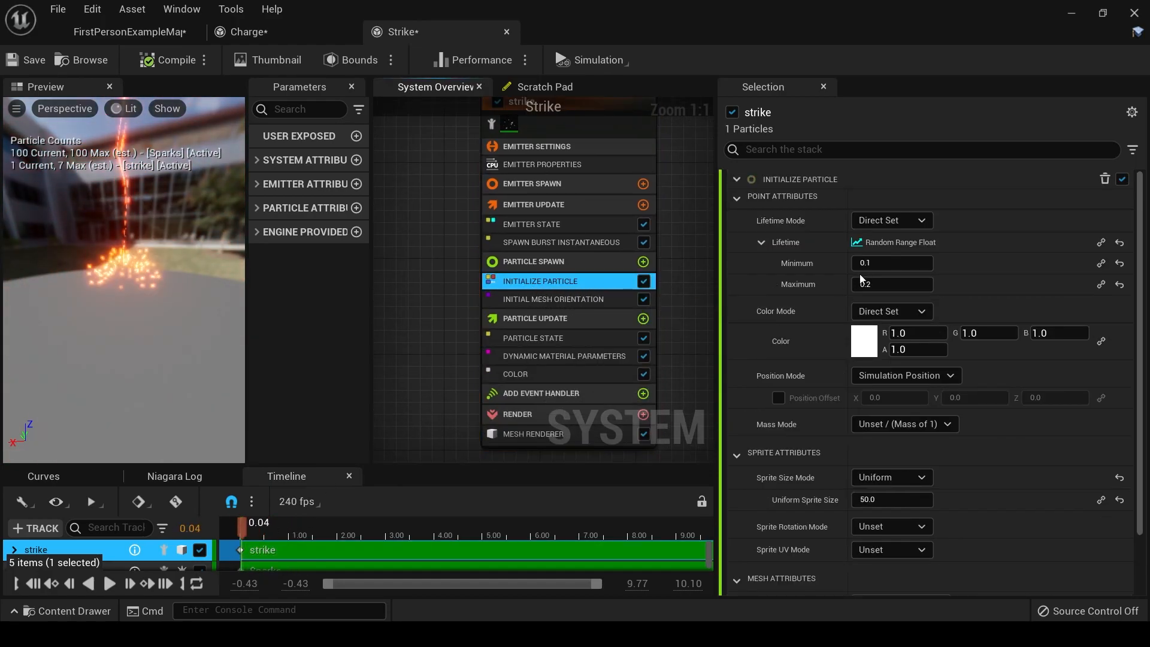
{"action": "left_click", "coordinate": [887, 262]}
{"action": "type", "text": ".2"}
{"action": "key", "text": "Return"}
{"action": "left_click", "coordinate": [887, 284]}
{"action": "type", "text": ".6"}
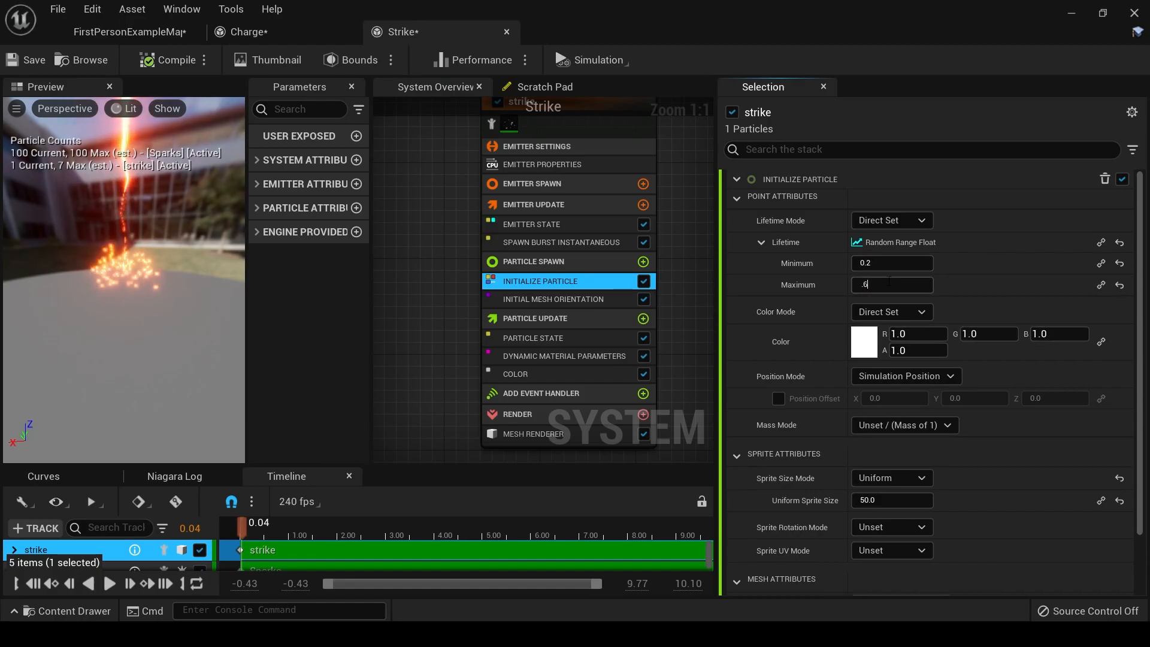
{"action": "key", "text": "Return"}
{"action": "left_click_drag", "start_coordinate": [297, 527], "coordinate": [248, 562]}
Step: Set the strike emitter's minimum lifetime to 0.3 and inspect the bolt from several angles and times
{"action": "left_click", "coordinate": [865, 263]}
{"action": "type", "text": "0.3"}
{"action": "key", "text": "Return"}
{"action": "left_click_drag", "start_coordinate": [300, 528], "coordinate": [310, 552]}
{"action": "left_click_drag", "start_coordinate": [103, 327], "coordinate": [156, 327]}
{"action": "mouse_move", "coordinate": [284, 529]}
{"action": "left_mouse_down"}
{"action": "mouse_move", "coordinate": [232, 534]}
{"action": "mouse_move", "coordinate": [312, 542]}
{"action": "mouse_move", "coordinate": [252, 538]}
{"action": "mouse_move", "coordinate": [302, 540]}
{"action": "mouse_move", "coordinate": [250, 544]}
{"action": "mouse_move", "coordinate": [253, 559]}
{"action": "mouse_move", "coordinate": [301, 556]}
{"action": "mouse_move", "coordinate": [274, 545]}
{"action": "mouse_move", "coordinate": [286, 542]}
{"action": "left_mouse_up"}
{"action": "left_click_drag", "start_coordinate": [182, 352], "coordinate": [114, 342]}
{"action": "mouse_move", "coordinate": [276, 530]}
{"action": "left_mouse_down"}
{"action": "mouse_move", "coordinate": [253, 534]}
{"action": "mouse_move", "coordinate": [283, 530]}
{"action": "mouse_move", "coordinate": [267, 537]}
{"action": "left_mouse_up"}
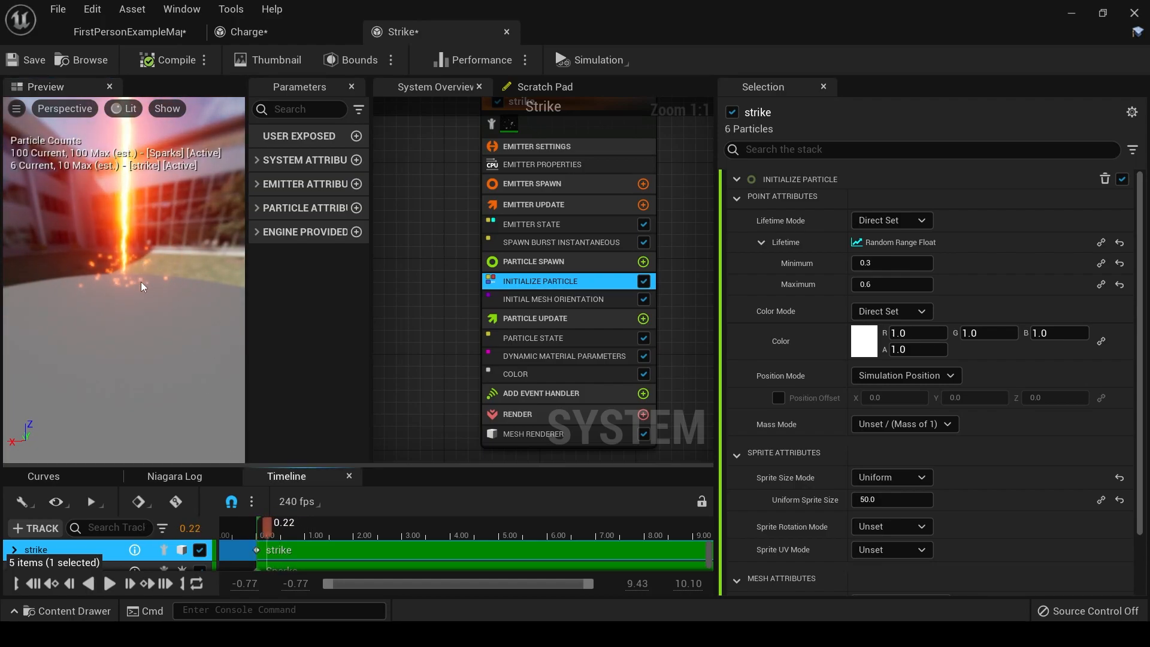
Step: Open the Hilt_Charge Niagara system from the Lightning_charge content folder
{"action": "left_click", "coordinate": [198, 32]}
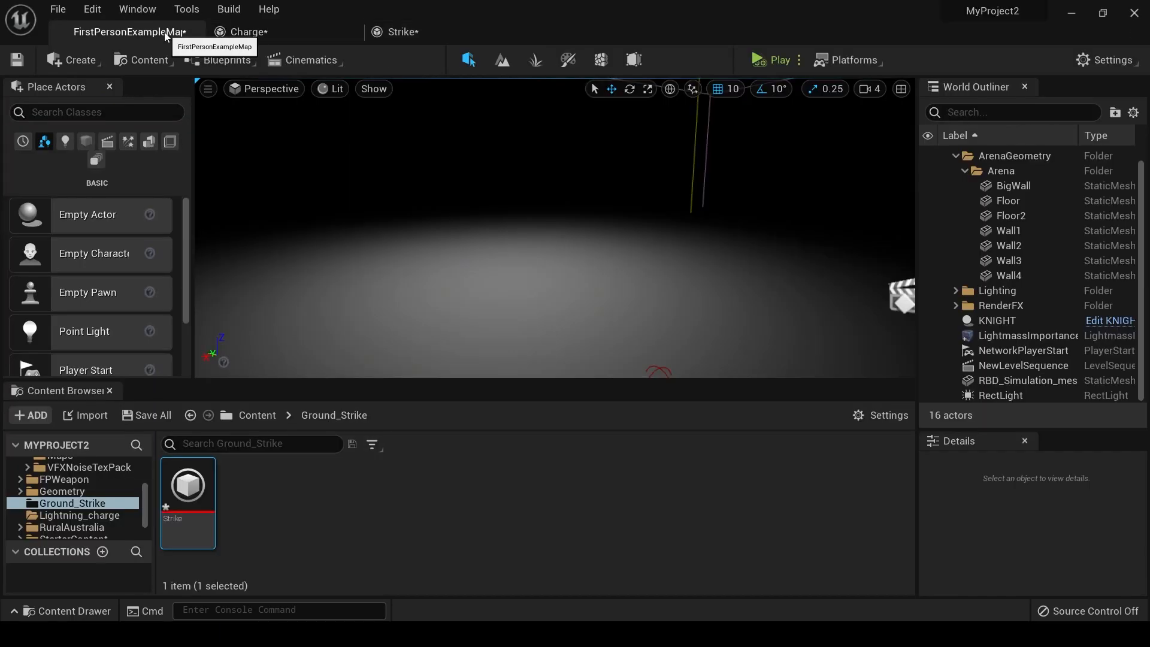
{"action": "left_click", "coordinate": [254, 412]}
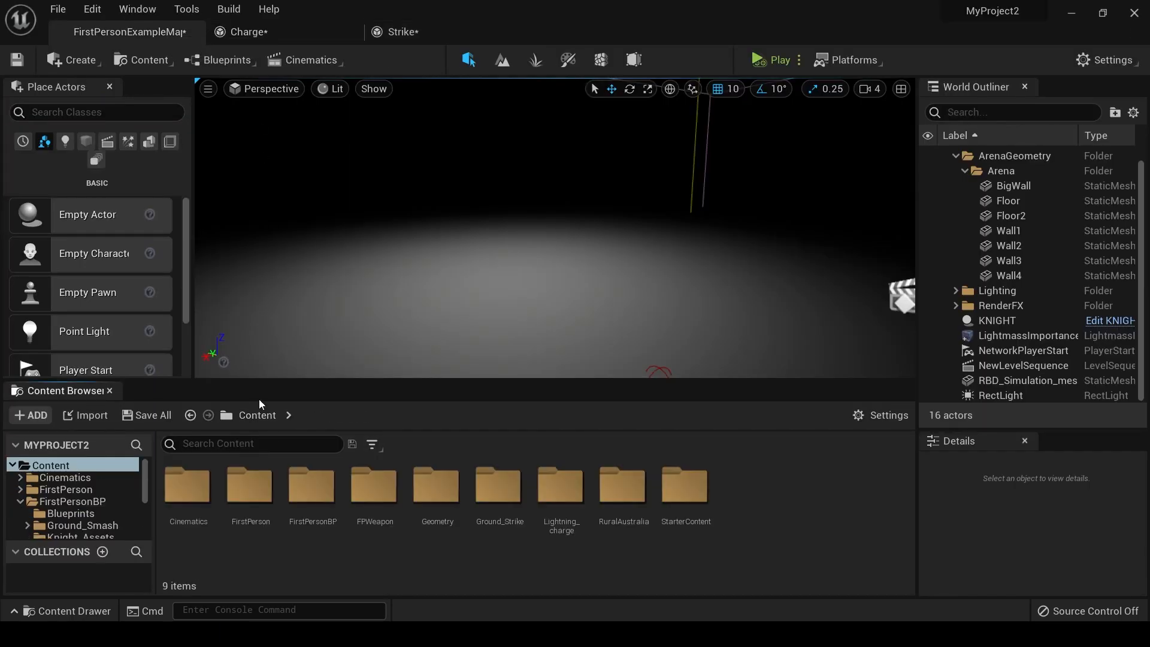
{"action": "double_click", "coordinate": [568, 485]}
{"action": "double_click", "coordinate": [323, 483]}
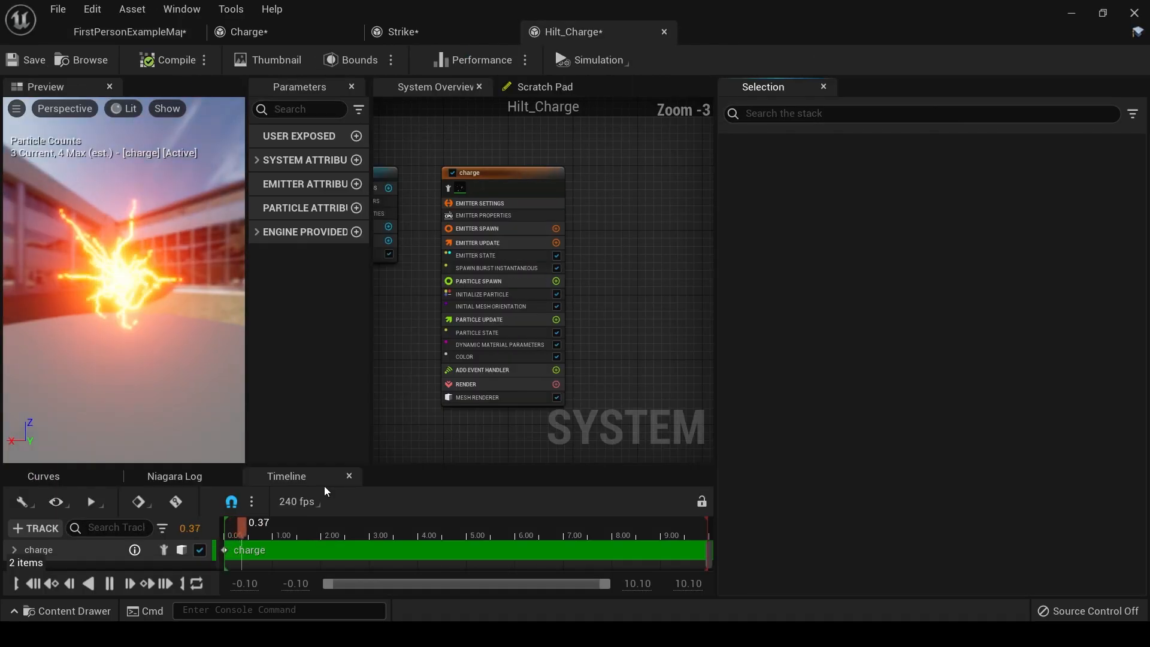
Step: Copy Hilt_Charge's charge emitter into the Strike system and place it beside the strike emitter
{"action": "left_click", "coordinate": [497, 350]}
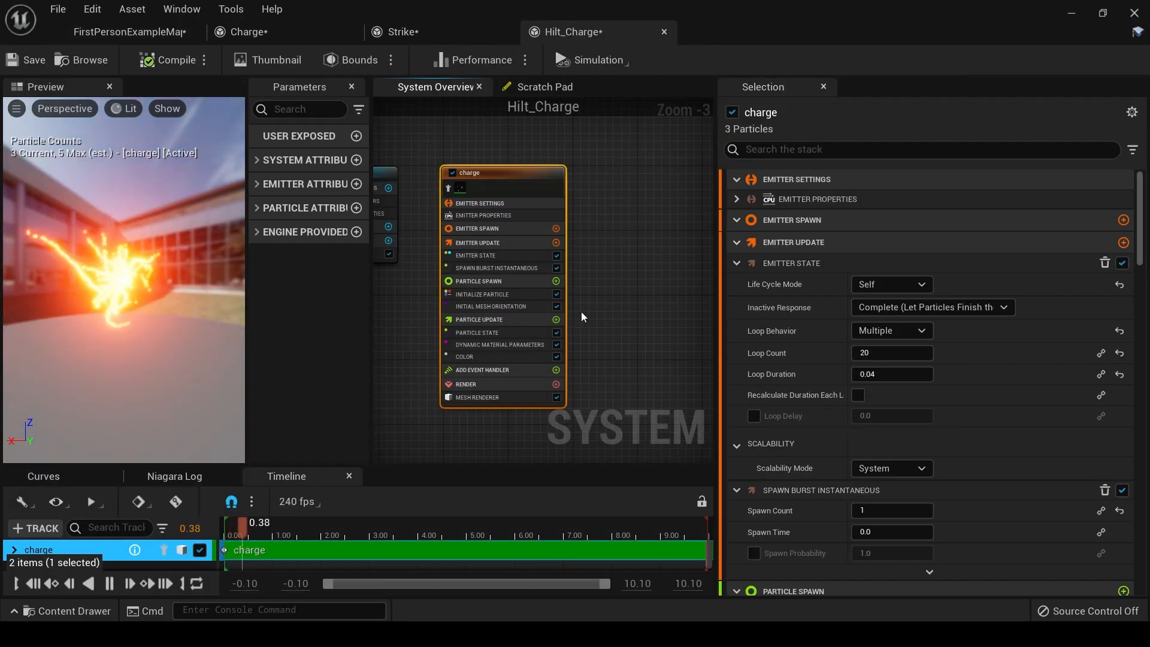
{"action": "left_click", "coordinate": [410, 36]}
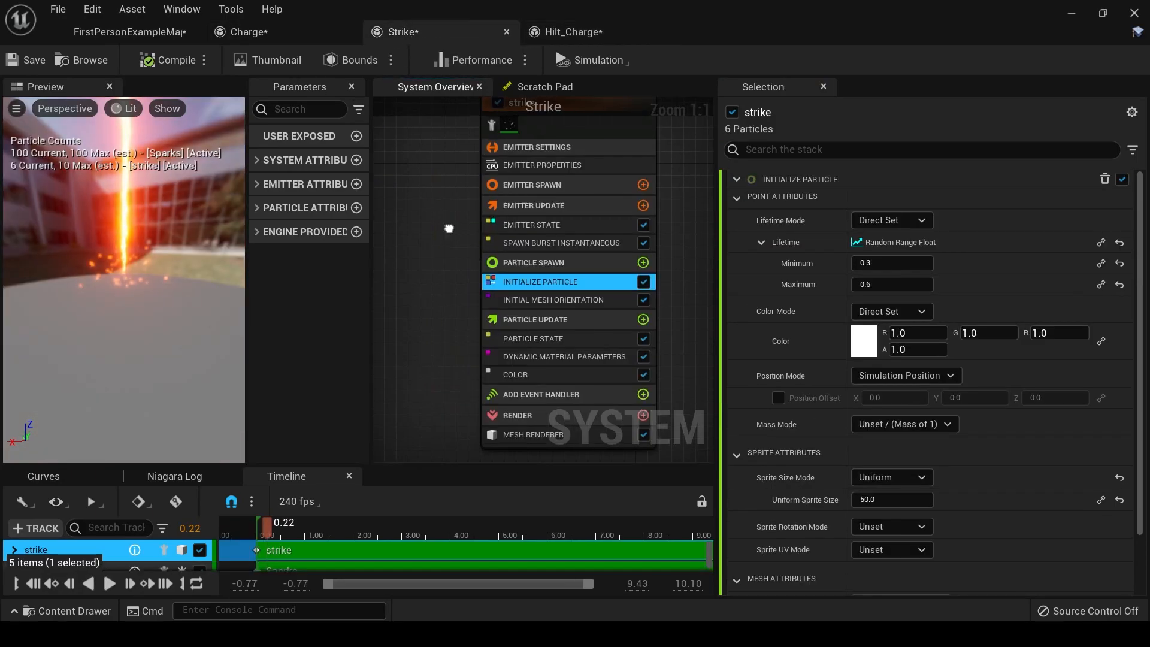
{"action": "key", "text": "ctrl+v"}
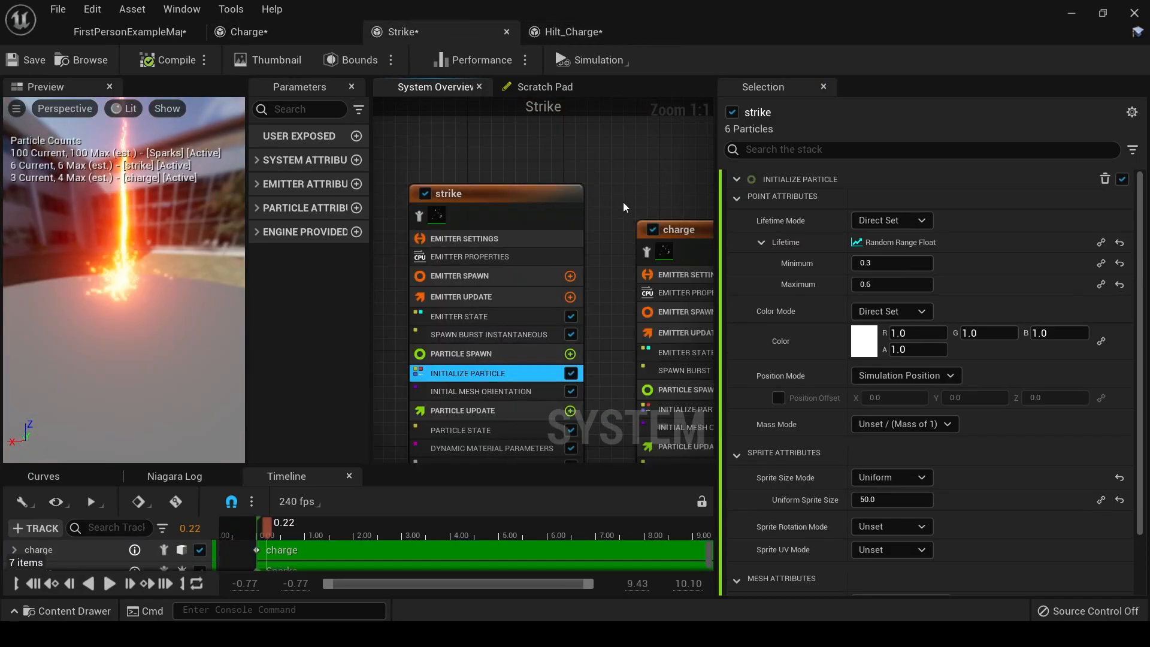
{"action": "right_click_drag", "start_coordinate": [629, 201], "coordinate": [479, 188]}
{"action": "left_click_drag", "start_coordinate": [543, 215], "coordinate": [535, 180]}
Step: Rename the newly pasted charge emitter in the Strike system as Ground_Tendrils
{"action": "right_click", "coordinate": [535, 179]}
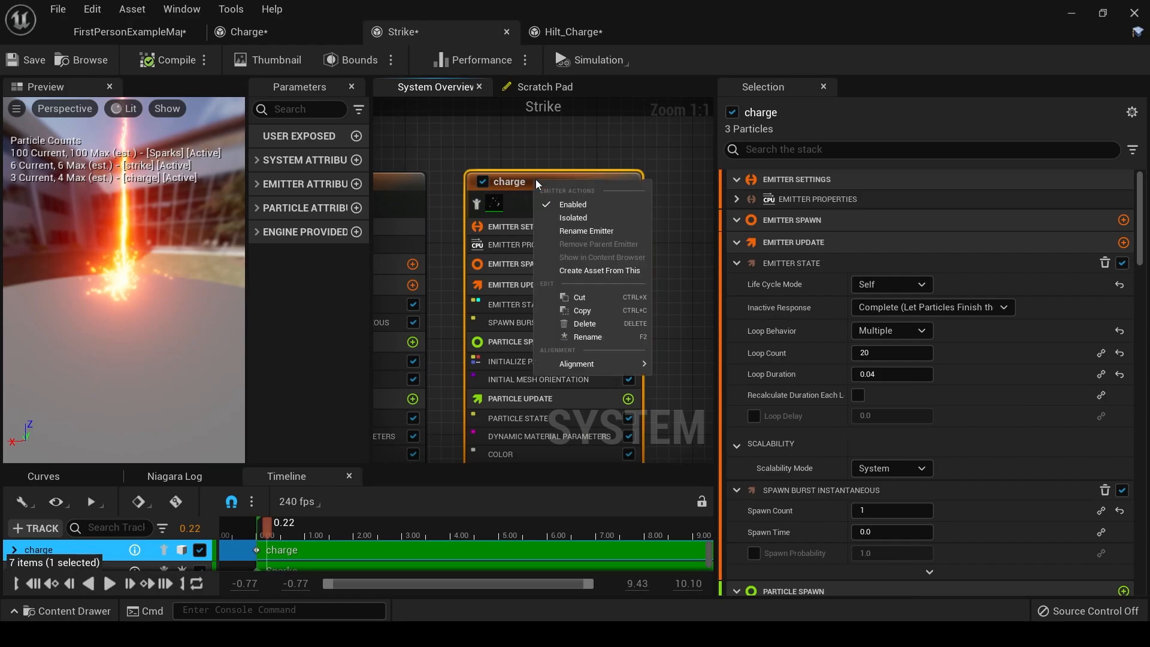
{"action": "left_click", "coordinate": [592, 231]}
{"action": "type", "text": "Ground"}
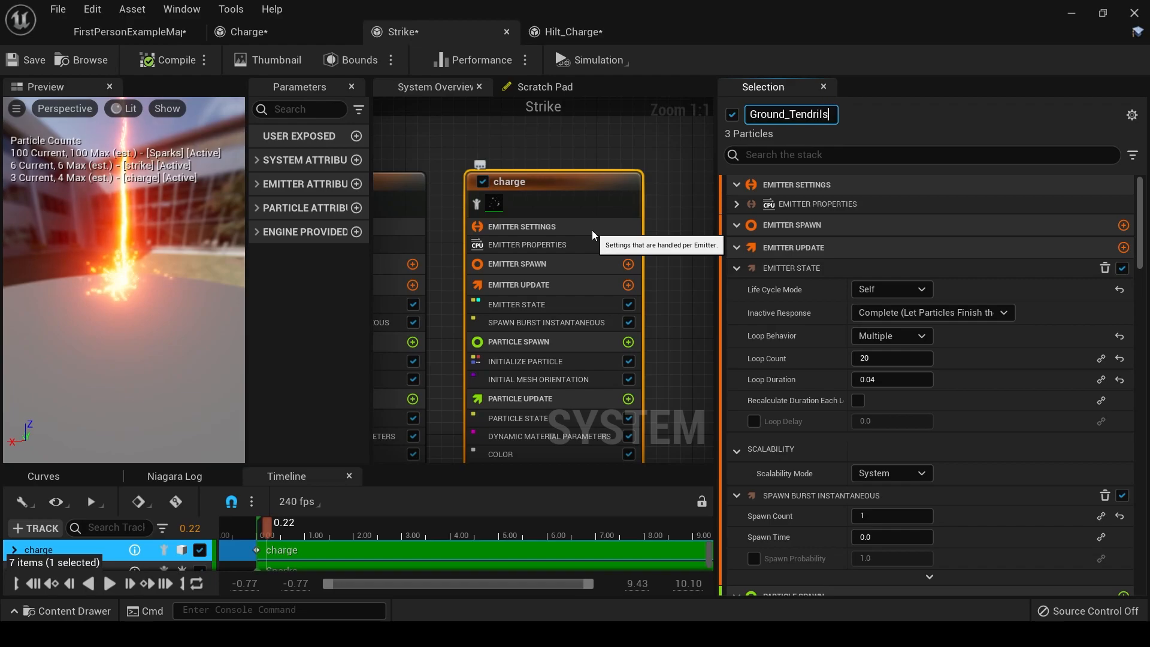
{"action": "type", "text": "_Tendrils"}
{"action": "key", "text": "Return"}
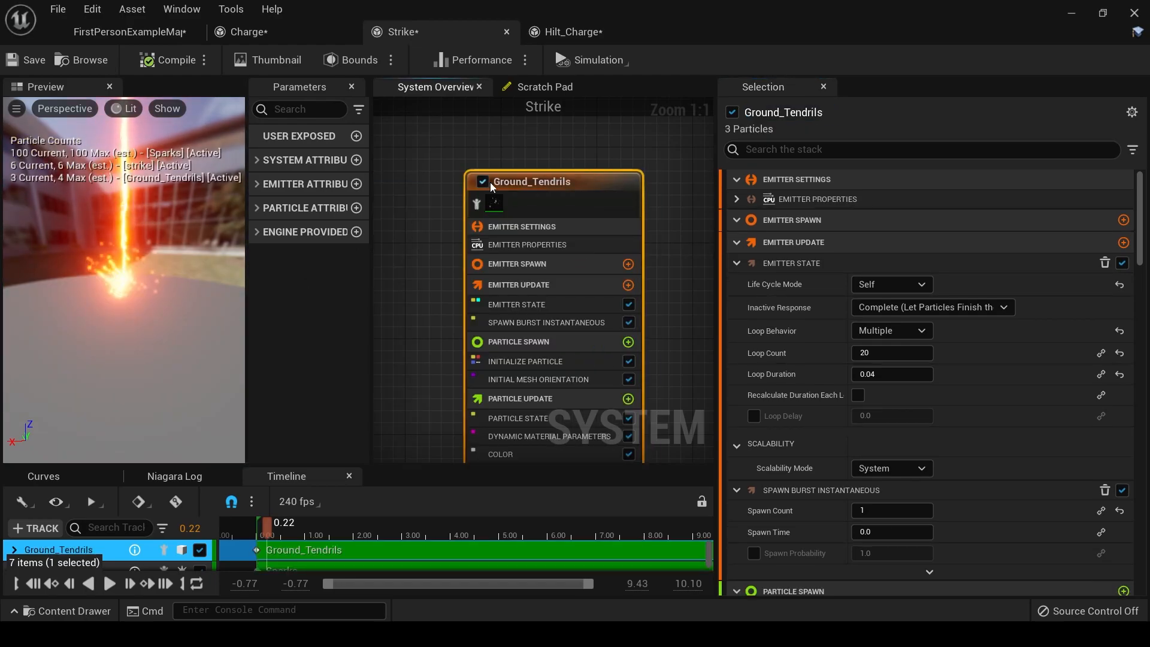
Step: Rename the charge emitter in the Hilt_Charge system as hilt
{"action": "left_click", "coordinate": [572, 33]}
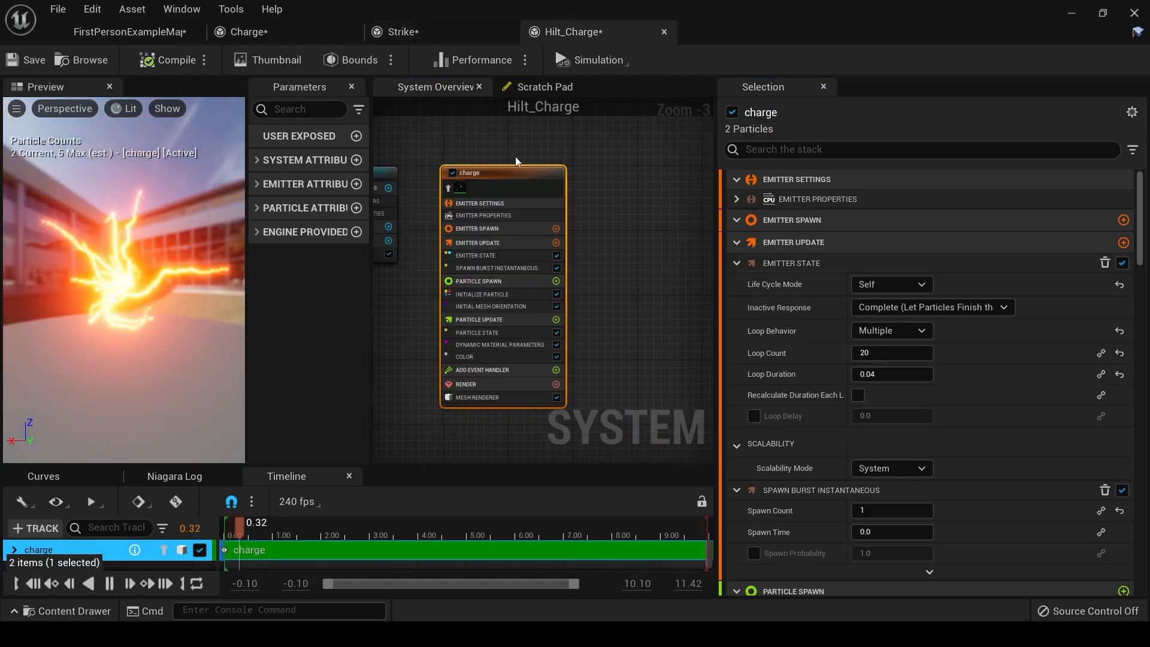
{"action": "right_click", "coordinate": [493, 175]}
{"action": "left_click", "coordinate": [543, 227]}
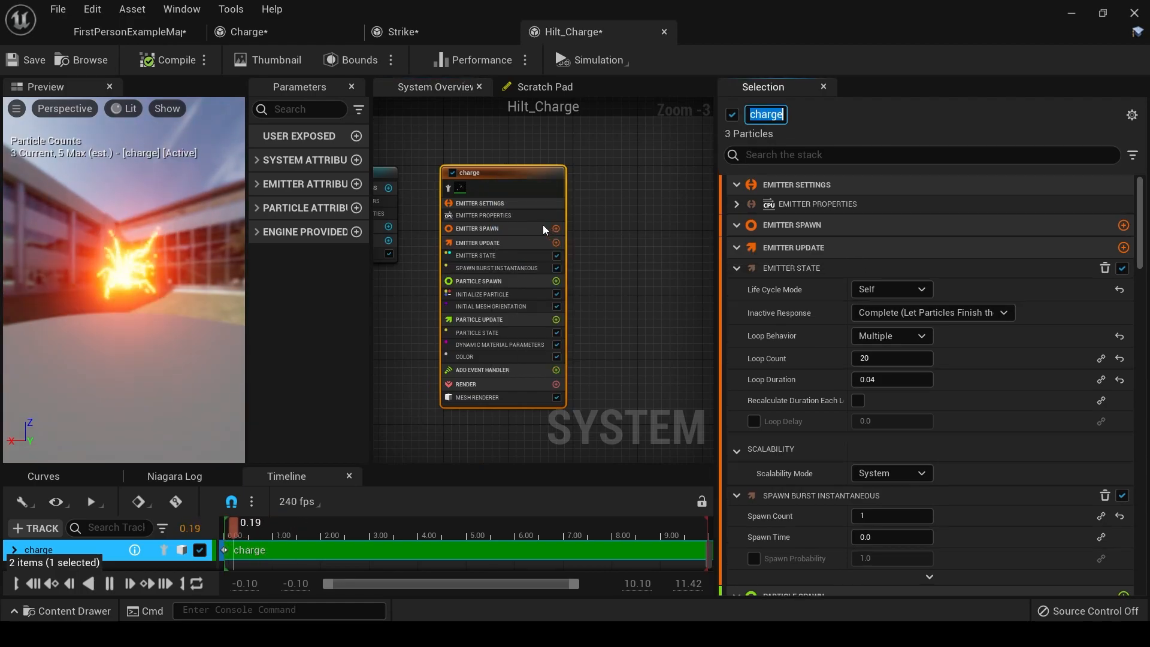
{"action": "type", "text": "hilt"}
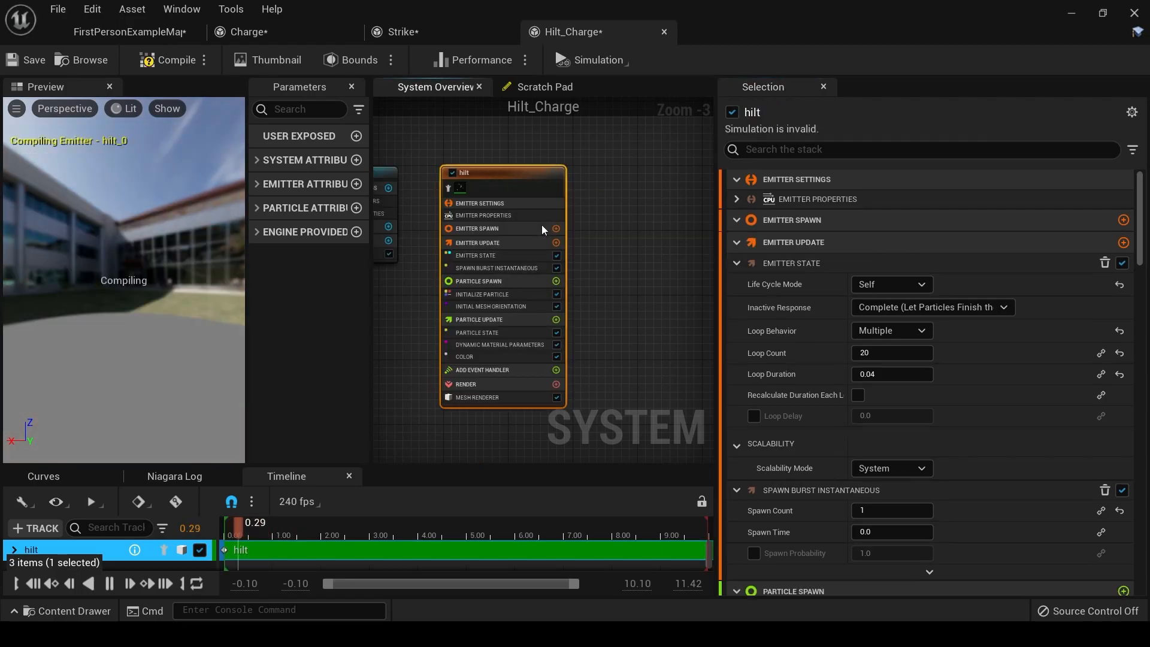
Step: Return to the Strike system and examine the Ground_Tendrils emitter's effect from another angle at several points on the timeline
{"action": "left_click", "coordinate": [447, 26]}
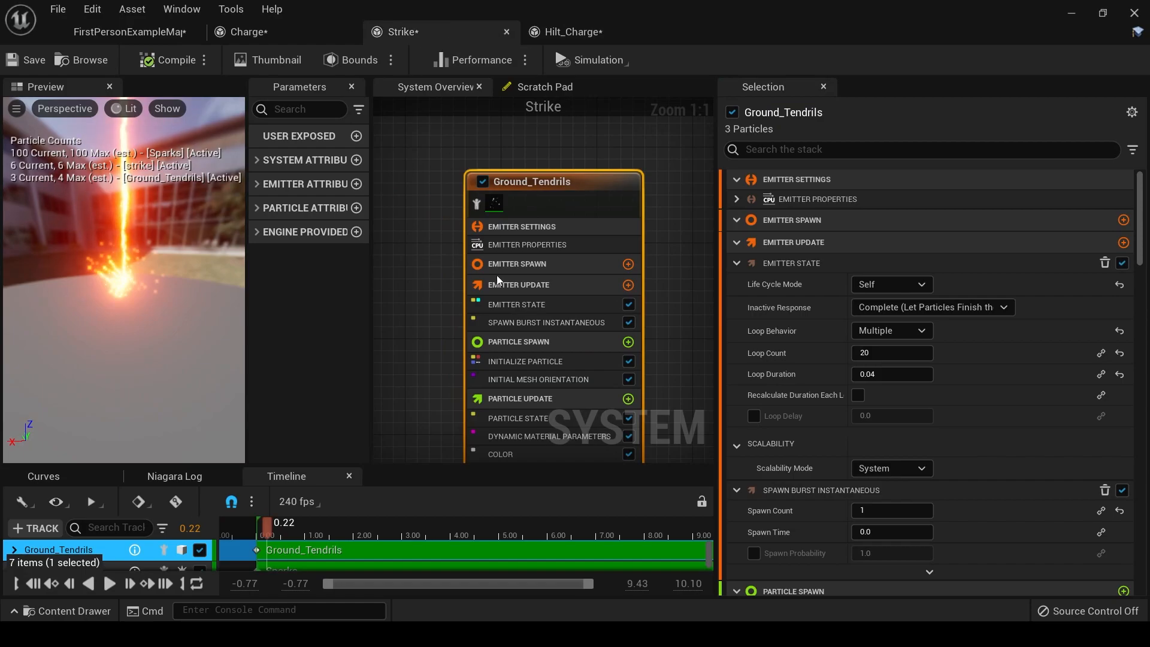
{"action": "right_click_drag", "start_coordinate": [429, 285], "coordinate": [454, 202]}
{"action": "mouse_move", "coordinate": [268, 525]}
{"action": "left_mouse_down"}
{"action": "mouse_move", "coordinate": [289, 522]}
{"action": "mouse_move", "coordinate": [266, 543]}
{"action": "left_mouse_up"}
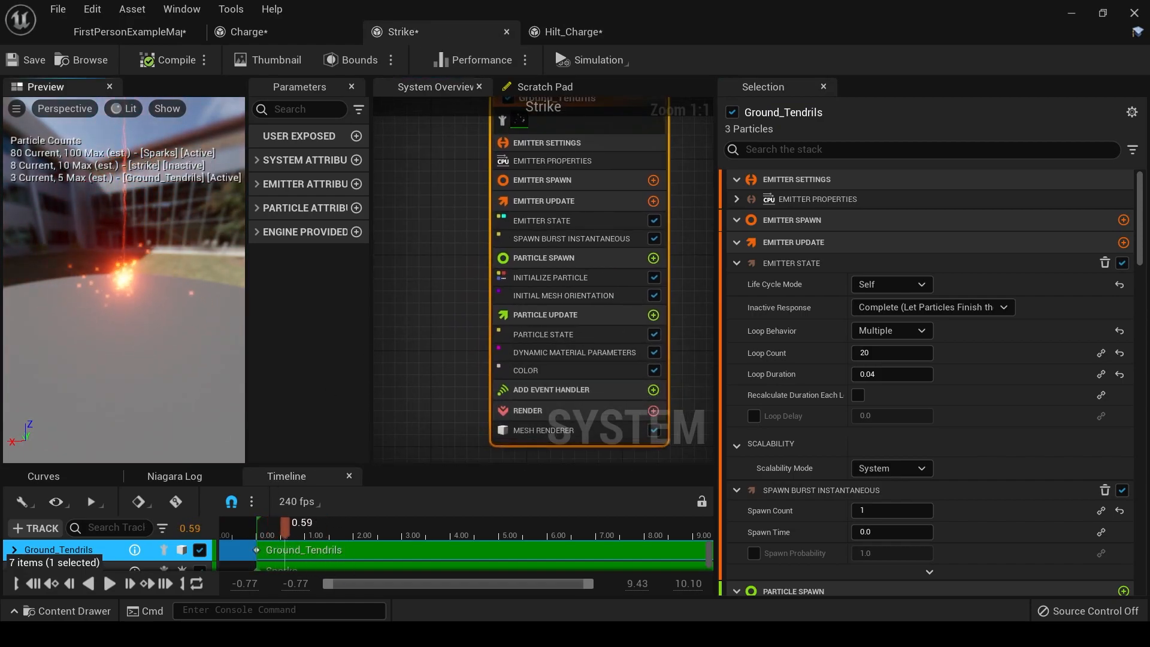
{"action": "left_click_drag", "start_coordinate": [123, 300], "coordinate": [266, 391]}
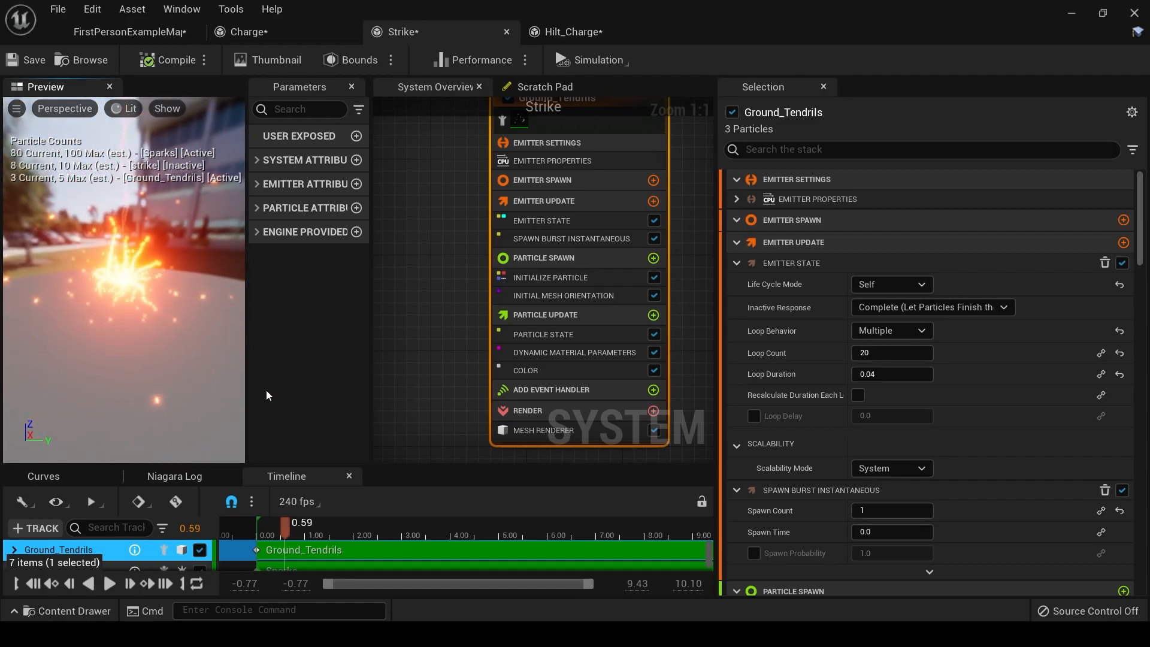
{"action": "left_click_drag", "start_coordinate": [270, 534], "coordinate": [293, 552]}
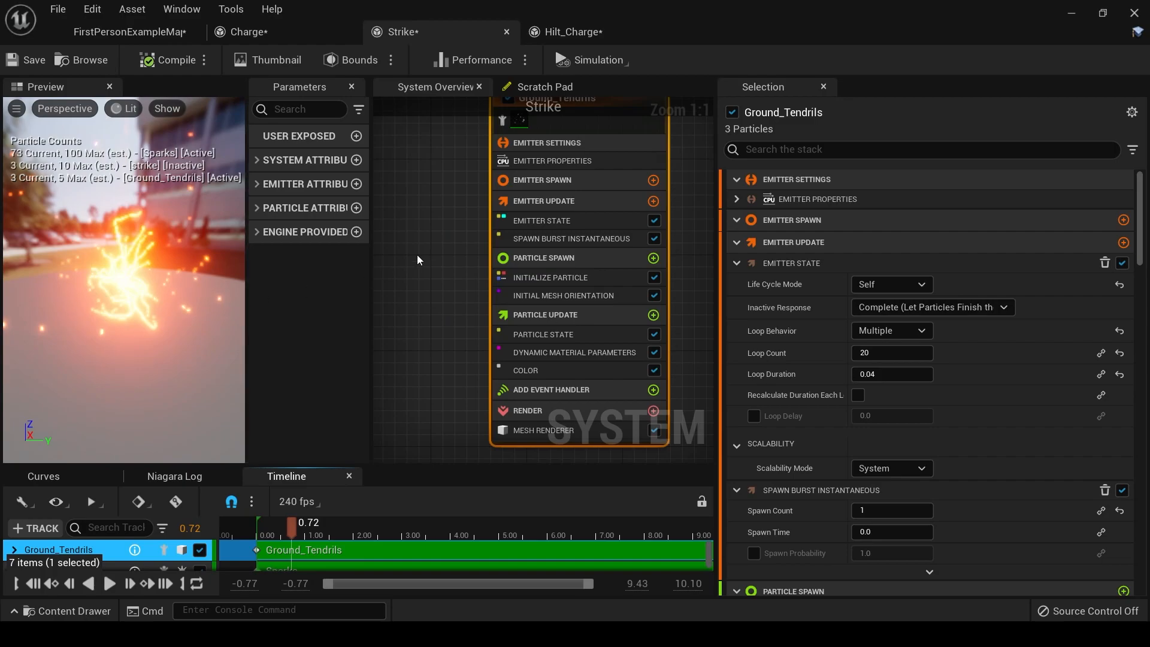
Step: In the Ground_Tendrils emitter state, set the loop count to 10 and the loop behavior to Once, and preview the effect
{"action": "left_click", "coordinate": [500, 271]}
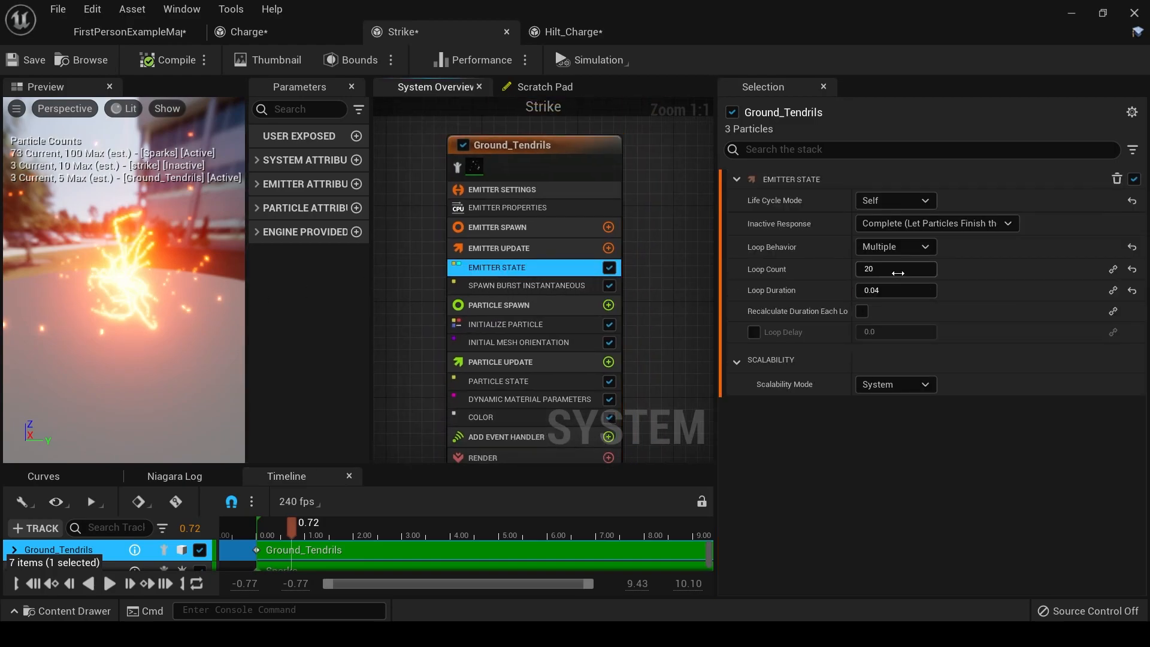
{"action": "type", "text": "10"}
{"action": "key", "text": "Return"}
{"action": "left_click_drag", "start_coordinate": [291, 527], "coordinate": [255, 542]}
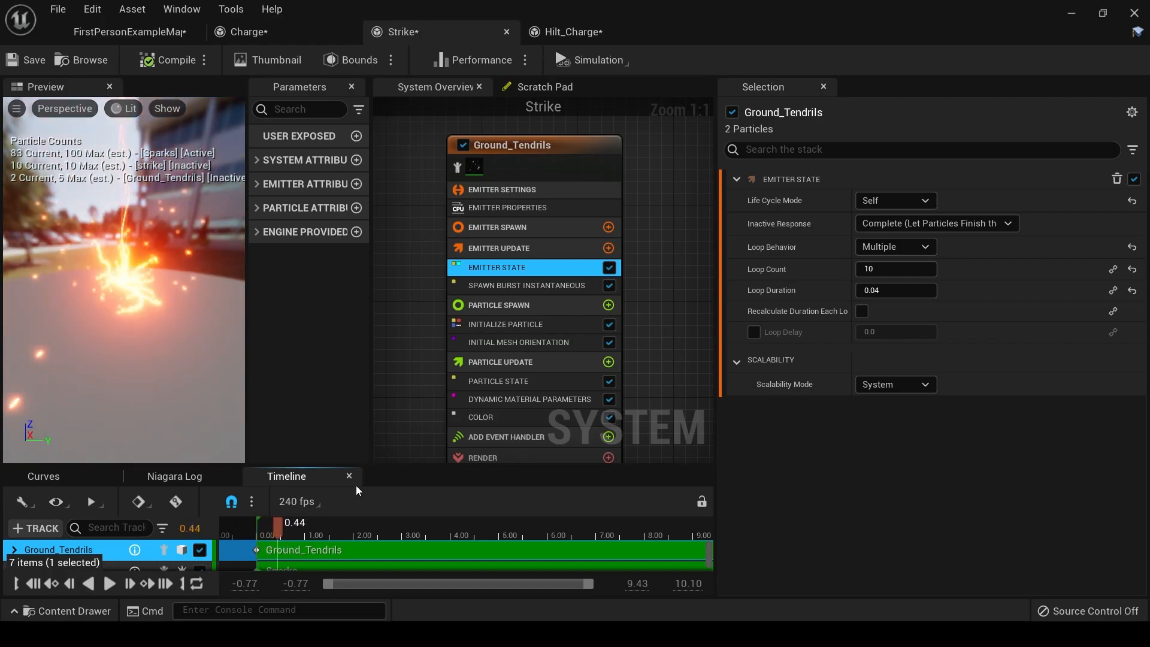
{"action": "left_click", "coordinate": [887, 274]}
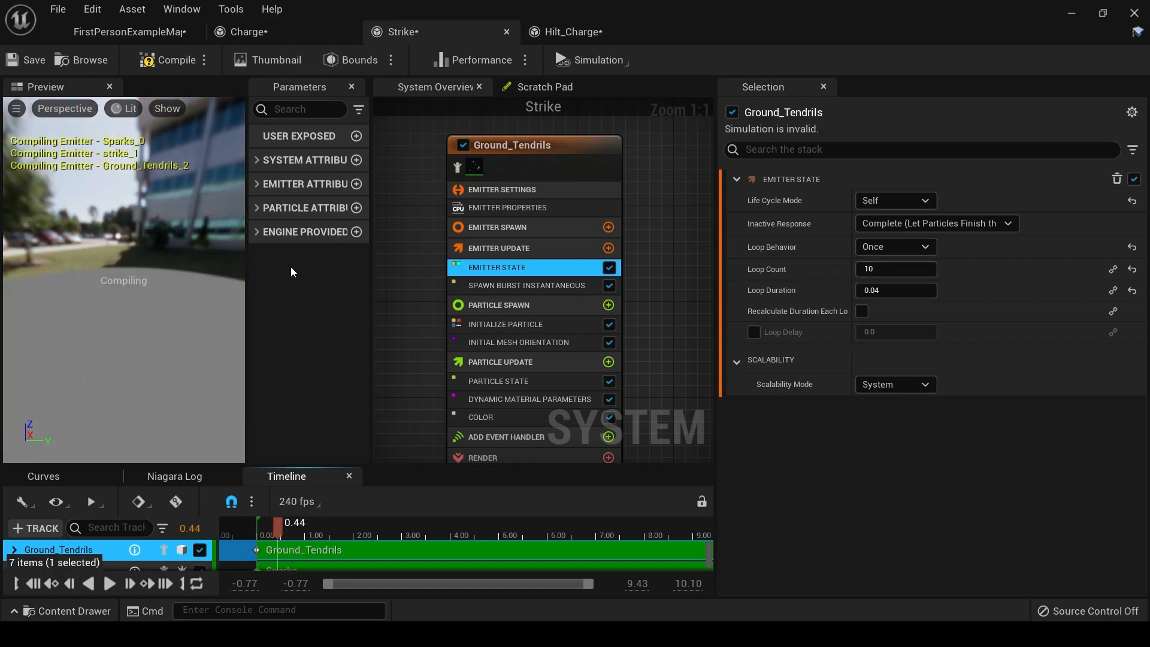
{"action": "left_click_drag", "start_coordinate": [277, 533], "coordinate": [252, 541]}
Step: Set the X and Y maximums of Ground_Tendrils' random initial mesh rotation to 0 and preview the effect
{"action": "left_click", "coordinate": [492, 341]}
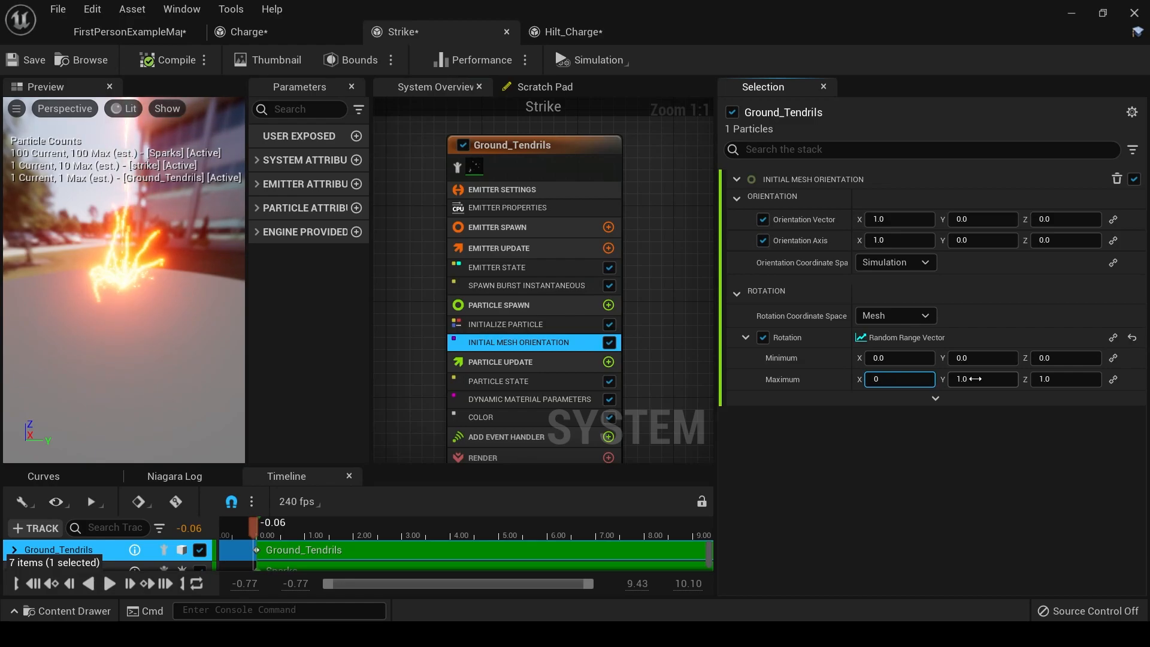
{"action": "left_click", "coordinate": [969, 378]}
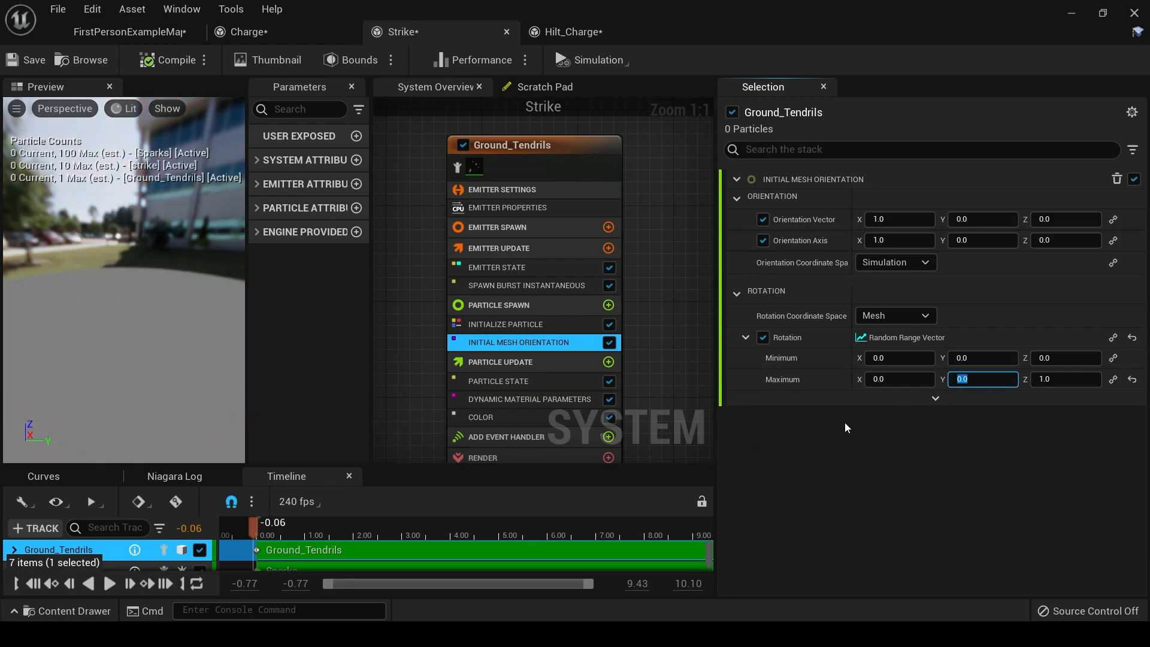
{"action": "left_click_drag", "start_coordinate": [307, 538], "coordinate": [260, 553]}
Step: Set Ground_Tendrils' burst spawn count to 2 and check the effect around the start of the timeline
{"action": "left_click", "coordinate": [493, 286]}
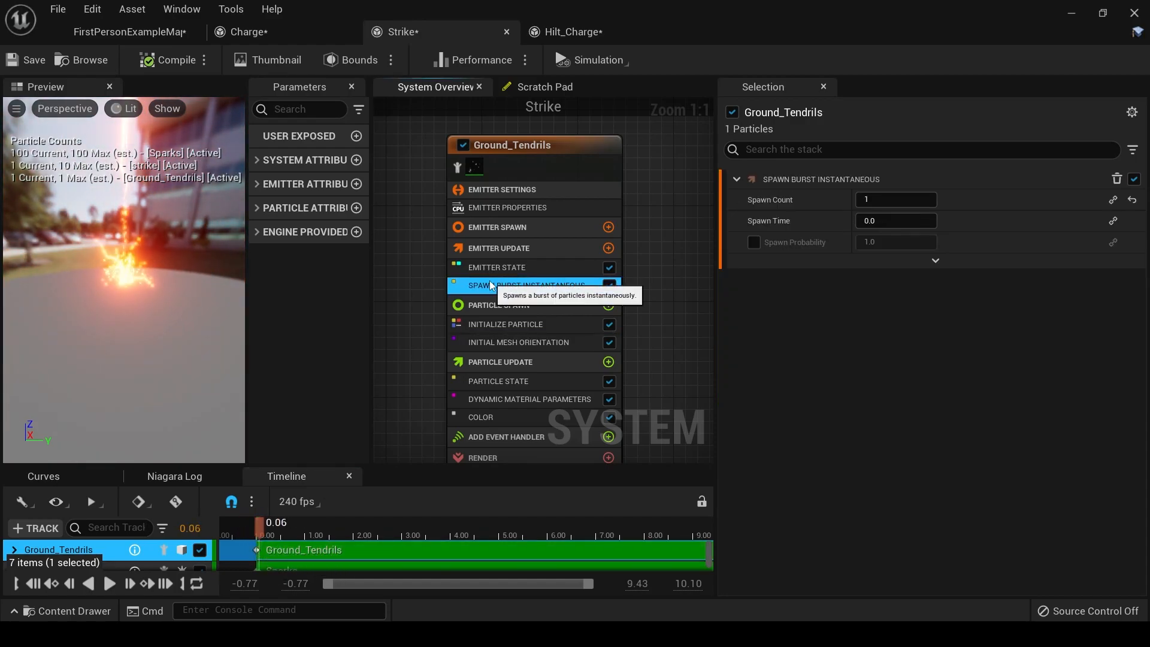
{"action": "type", "text": "2"}
{"action": "key", "text": "Return"}
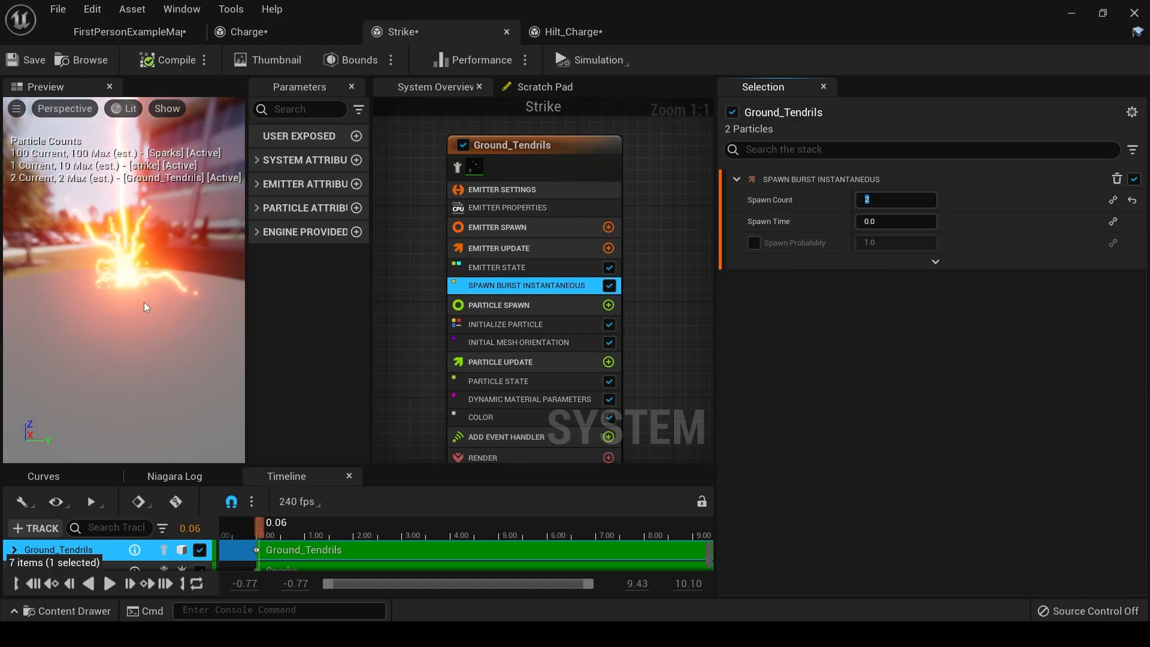
{"action": "mouse_move", "coordinate": [210, 304]}
{"action": "left_mouse_down"}
{"action": "mouse_move", "coordinate": [173, 302]}
{"action": "mouse_move", "coordinate": [211, 305]}
{"action": "left_mouse_up"}
{"action": "mouse_move", "coordinate": [261, 527]}
{"action": "left_mouse_down"}
{"action": "mouse_move", "coordinate": [248, 530]}
{"action": "mouse_move", "coordinate": [303, 527]}
{"action": "mouse_move", "coordinate": [236, 530]}
{"action": "mouse_move", "coordinate": [276, 526]}
{"action": "left_mouse_up"}
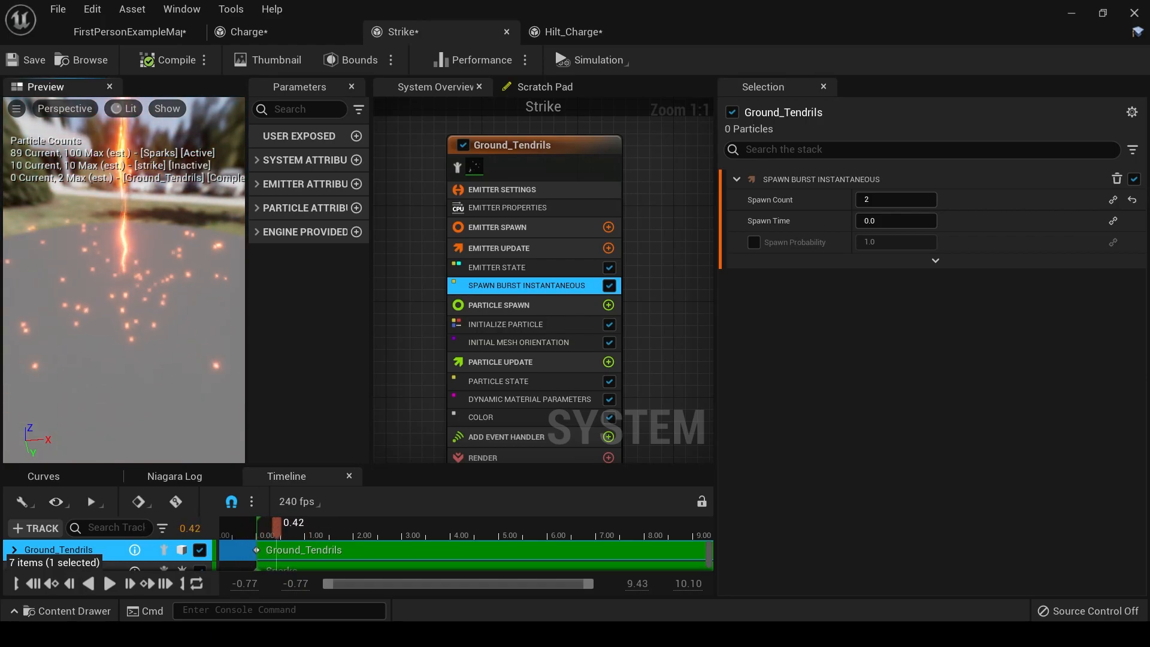
{"action": "left_click_drag", "start_coordinate": [281, 531], "coordinate": [256, 545]}
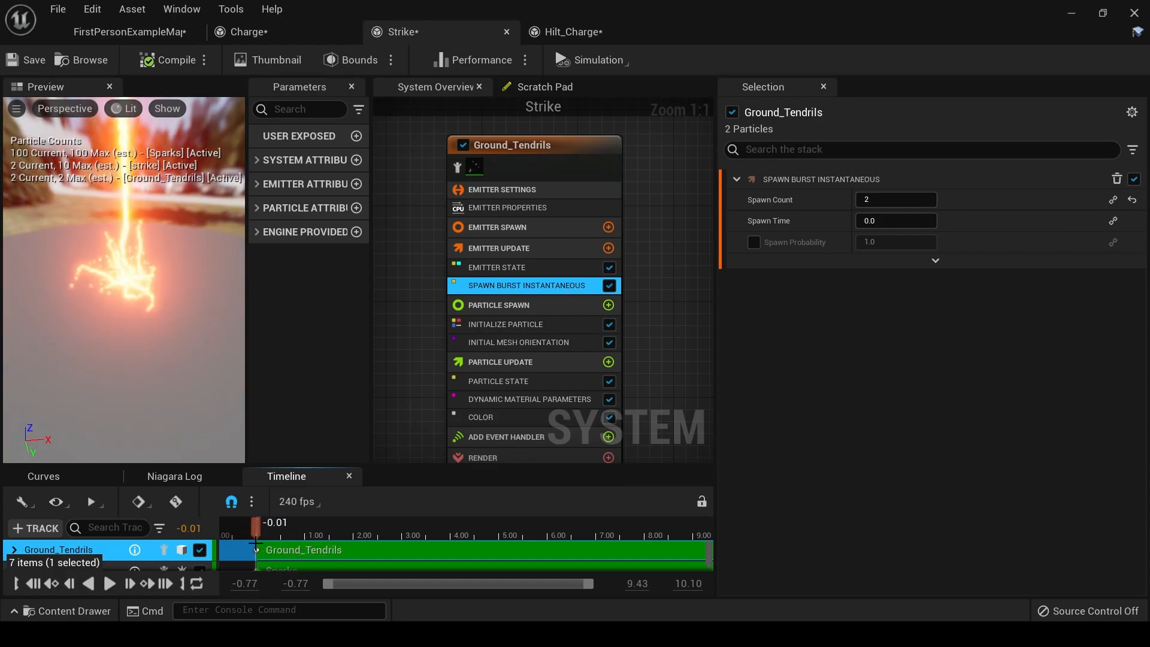
Step: Set Ground_Tendrils' random uniform mesh scale range to 0.5–1.0 and preview the start of the effect
{"action": "left_click", "coordinate": [505, 324]}
{"action": "scroll", "coordinate": [758, 482], "scroll_direction": "down", "scroll_amount": 3}
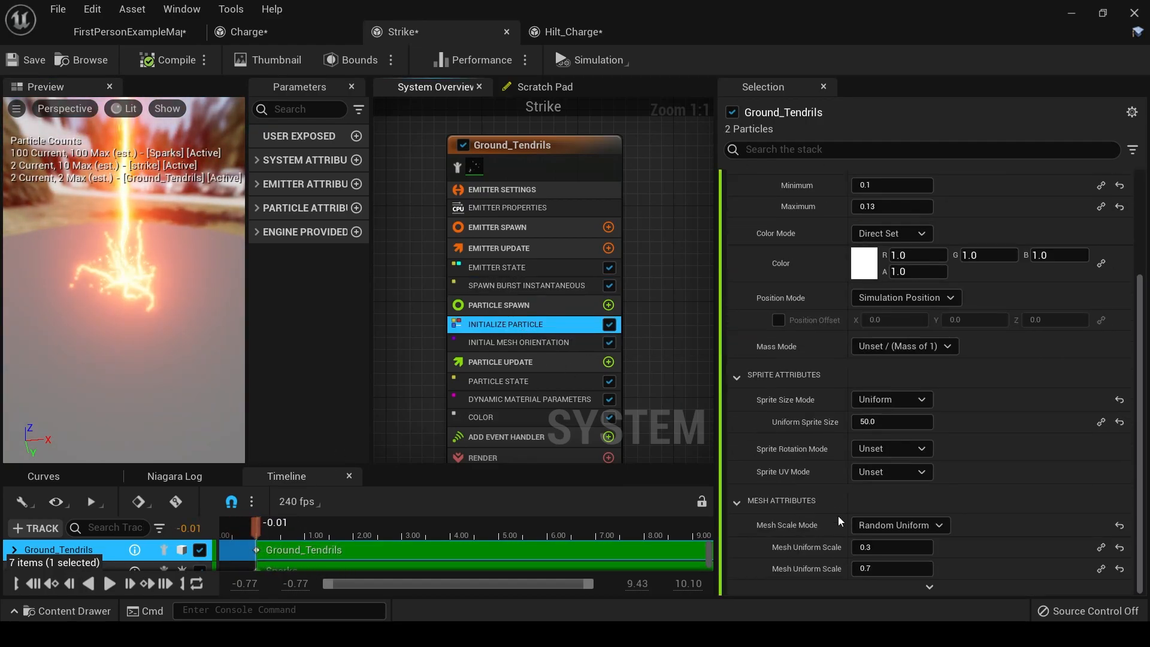
{"action": "left_click", "coordinate": [895, 570]}
{"action": "mouse_move", "coordinate": [255, 530]}
{"action": "left_mouse_down"}
{"action": "mouse_move", "coordinate": [286, 542]}
{"action": "mouse_move", "coordinate": [247, 544]}
{"action": "mouse_move", "coordinate": [287, 546]}
{"action": "mouse_move", "coordinate": [254, 545]}
{"action": "mouse_move", "coordinate": [265, 545]}
{"action": "left_mouse_up"}
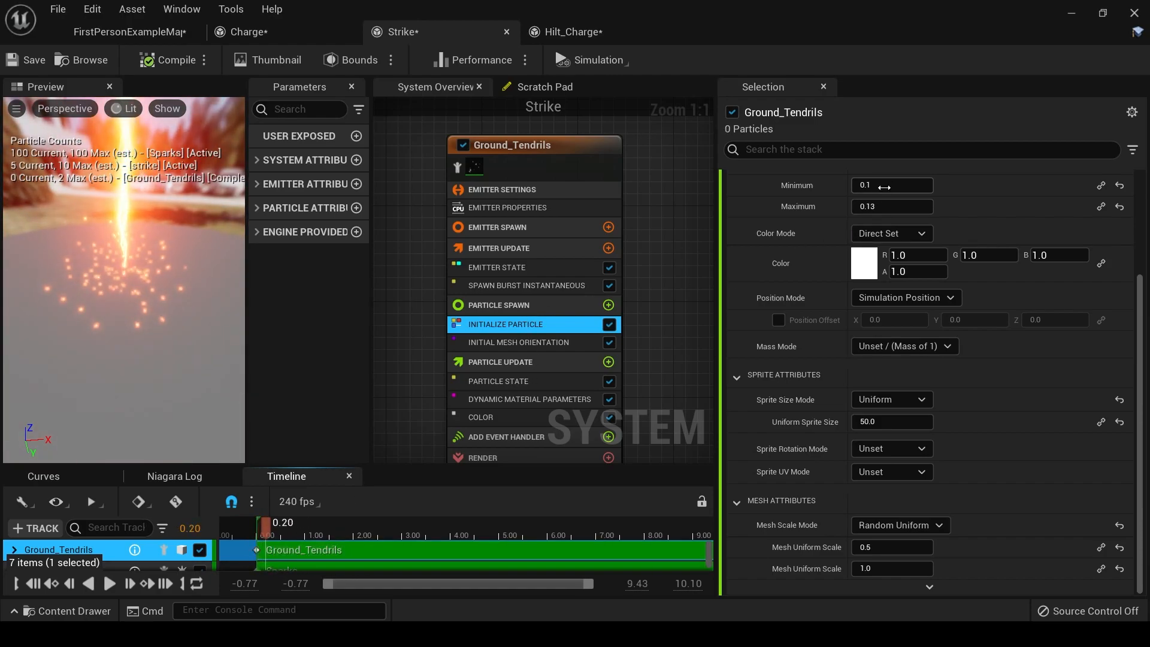
Step: Set Ground_Tendrils' particle lifetime range to 0.15–0.2 and inspect the strike from other angles
{"action": "left_click", "coordinate": [884, 206]}
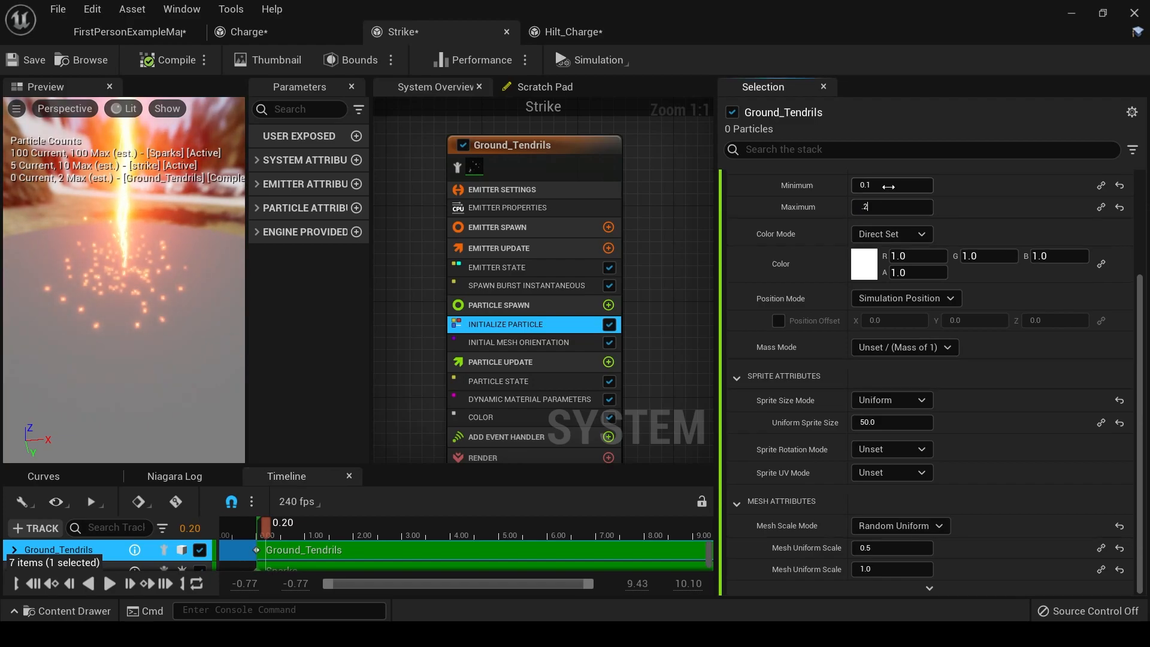
{"action": "type", "text": "0.2"}
{"action": "left_click", "coordinate": [896, 185]}
{"action": "key", "text": "Return"}
{"action": "left_click_drag", "start_coordinate": [308, 526], "coordinate": [262, 555]}
{"action": "left_click_drag", "start_coordinate": [122, 311], "coordinate": [174, 281]}
{"action": "right_click_drag", "start_coordinate": [180, 324], "coordinate": [164, 300]}
{"action": "left_click_drag", "start_coordinate": [164, 300], "coordinate": [185, 152]}
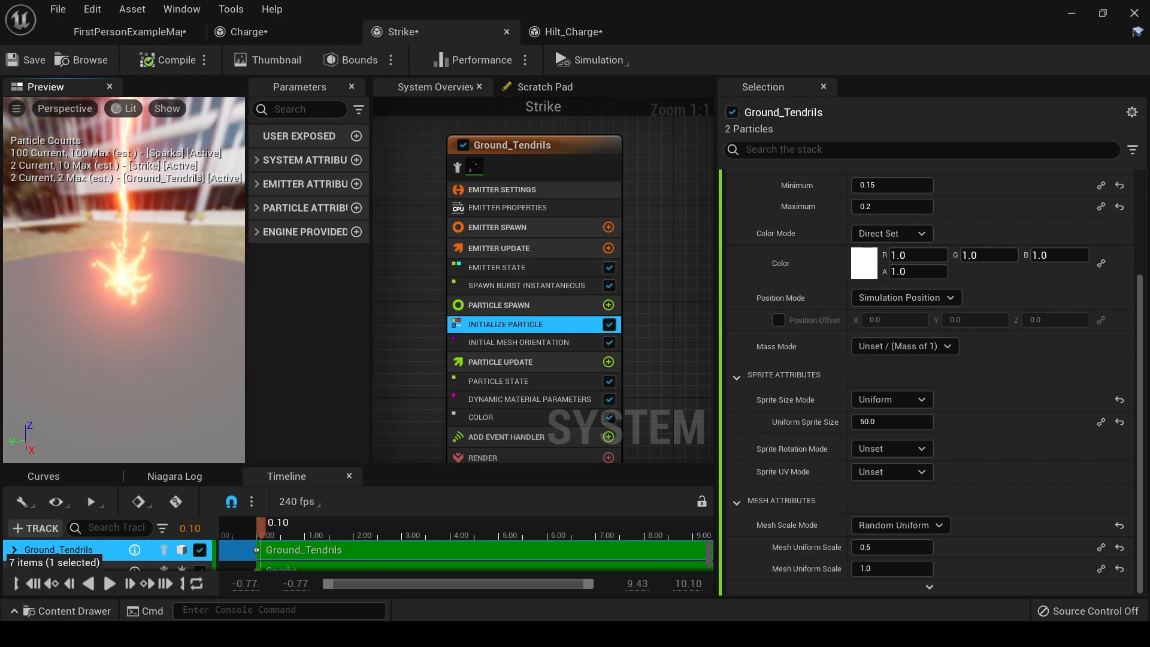